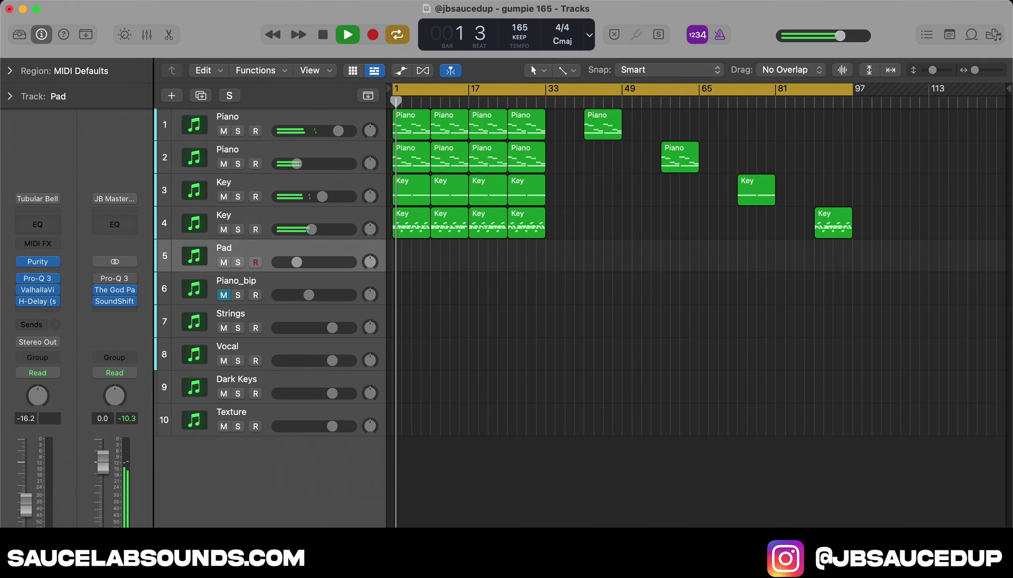
pyautogui.click(92, 1)
pyautogui.click(92, 1)
pyautogui.click(91, 0)
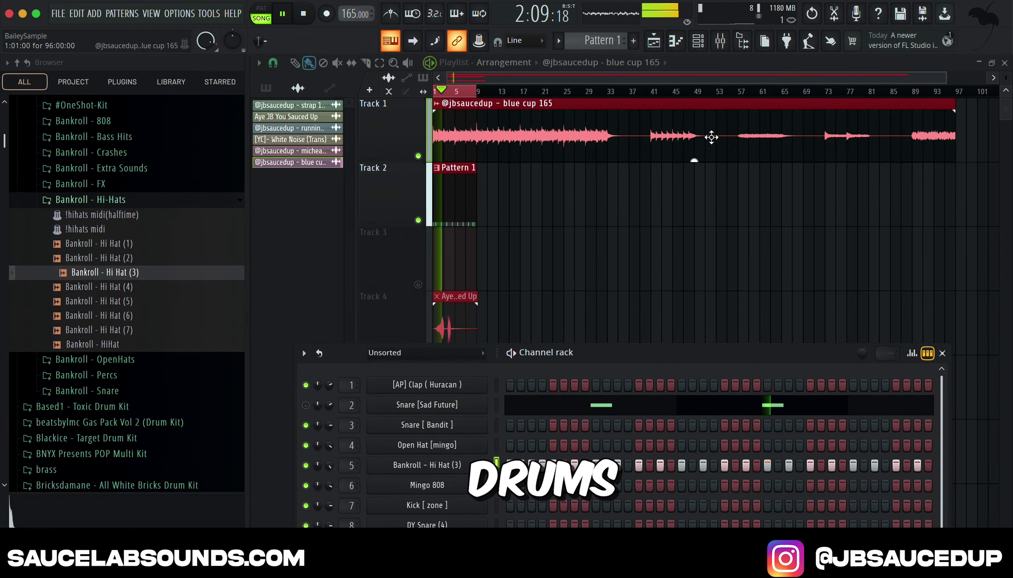
# Step: Inspect the effects chain on mixer Insert 5 during playback, including Fruity parametric EQ 2 and Effectrix, and return to the playlist
pyautogui.click(719, 40)
pyautogui.click(700, 46)
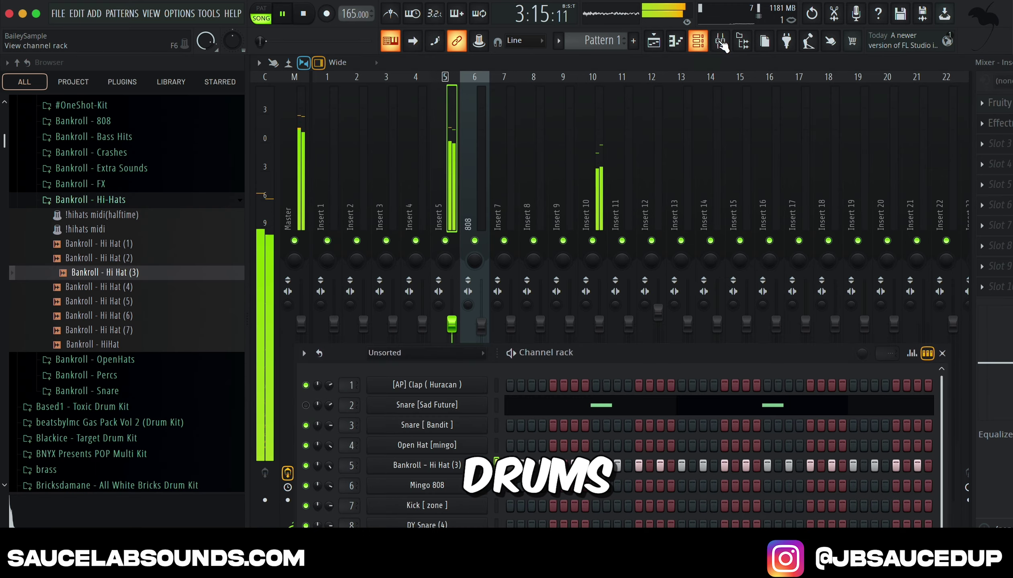
pyautogui.click(720, 43)
pyautogui.click(720, 42)
pyautogui.click(720, 42)
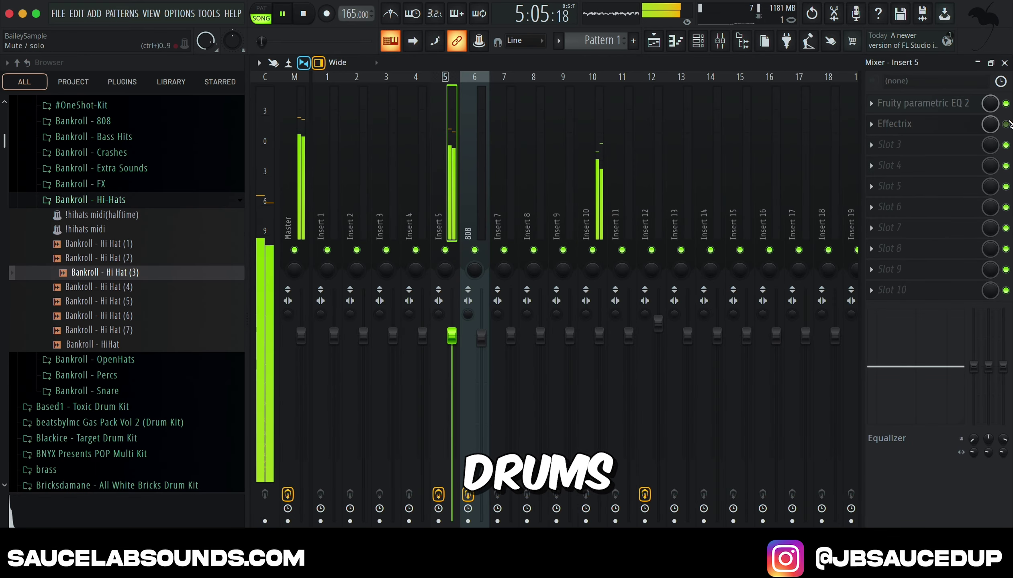
pyautogui.press('F9')
pyautogui.press('space')
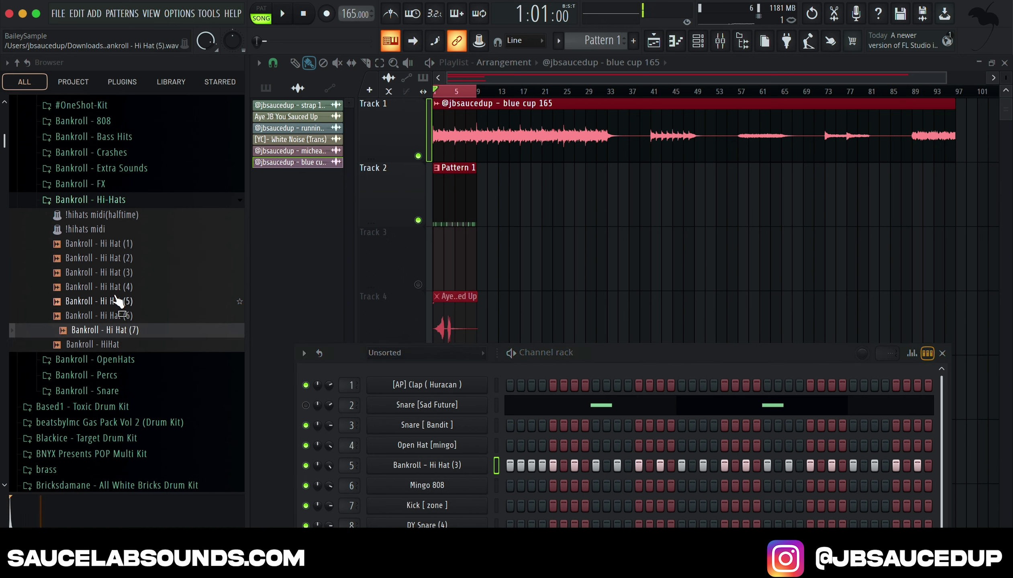
# Step: Audition the Bankroll hi-hats, try Bankroll - Hi Hat (1) on the hi-hat channel, and play the song briefly
pyautogui.click(86, 302)
pyautogui.click(105, 246)
pyautogui.click(106, 259)
pyautogui.click(105, 244)
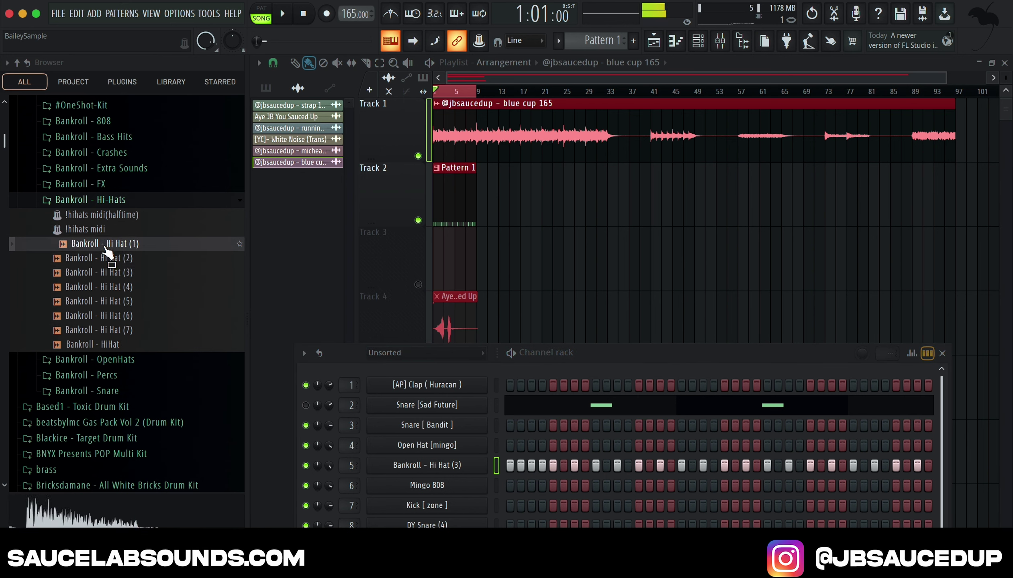
pyautogui.moveTo(105, 244); pyautogui.dragTo(462, 470)
pyautogui.press('space')
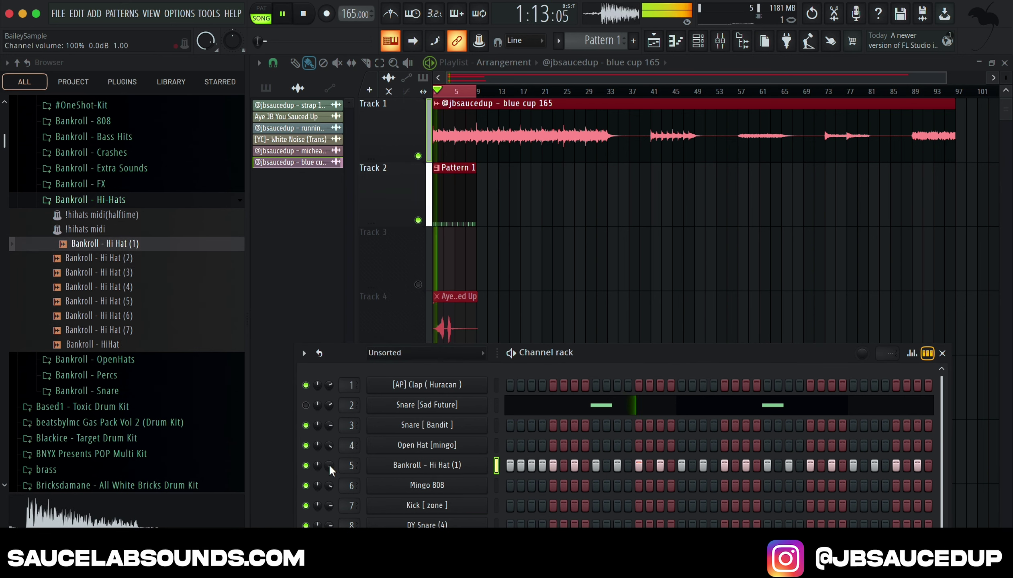
pyautogui.press('space')
# Step: Expand the Bankroll - Snare folder, audition its samples, and replace the snare on channel 2 with Bankroll - Biggs Snare
pyautogui.click(129, 395)
pyautogui.click(142, 416)
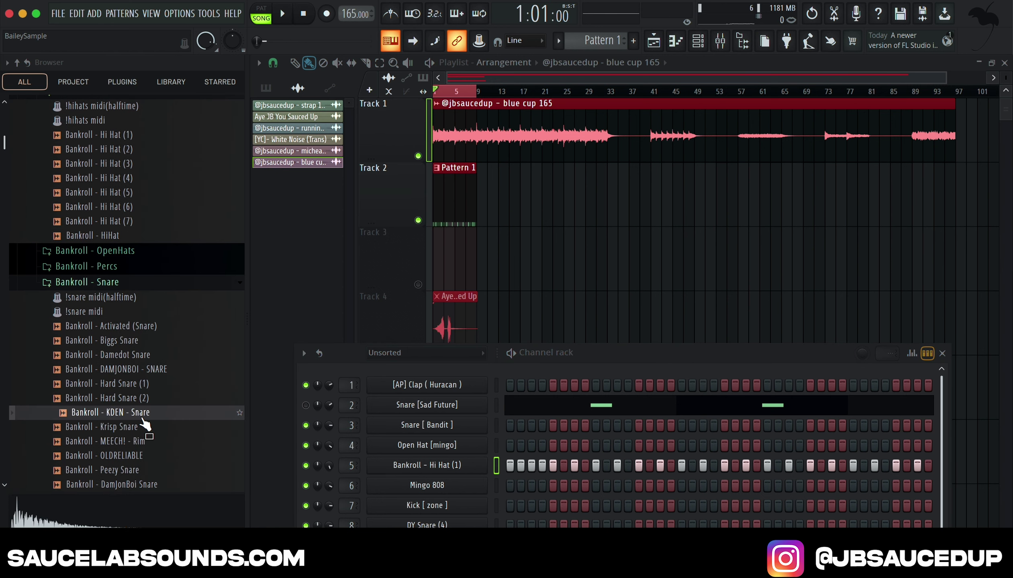
pyautogui.click(143, 399)
pyautogui.click(143, 371)
pyautogui.click(145, 384)
pyautogui.click(140, 356)
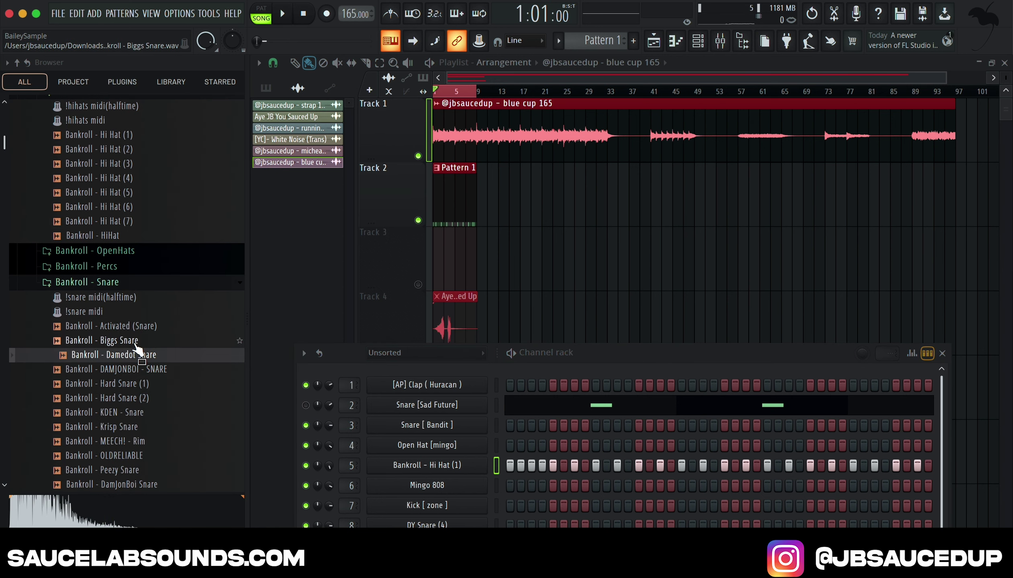
pyautogui.click(140, 341)
pyautogui.click(136, 332)
pyautogui.moveTo(136, 341); pyautogui.dragTo(364, 398)
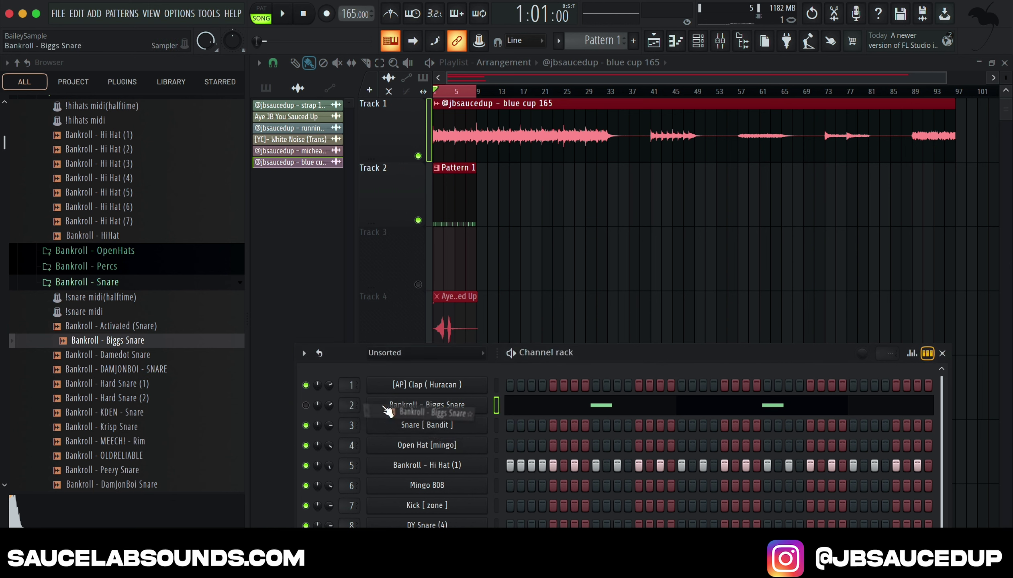
# Step: Audition more Bankroll snares, try Bankroll - OLDRELIABLE on channel 2, and play the song briefly
pyautogui.click(154, 410)
pyautogui.click(156, 398)
pyautogui.click(154, 385)
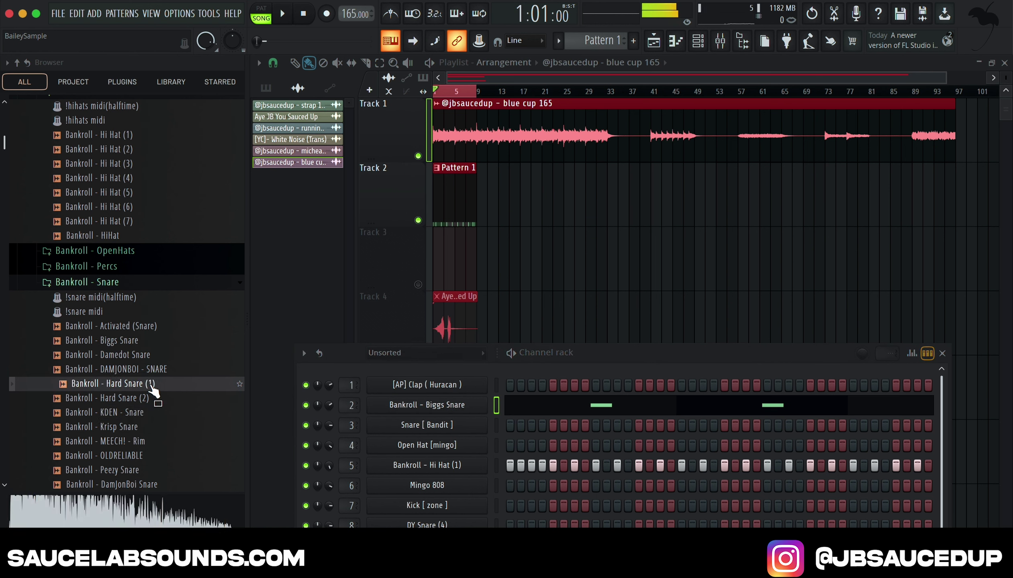
pyautogui.click(154, 370)
pyautogui.click(166, 472)
pyautogui.click(164, 459)
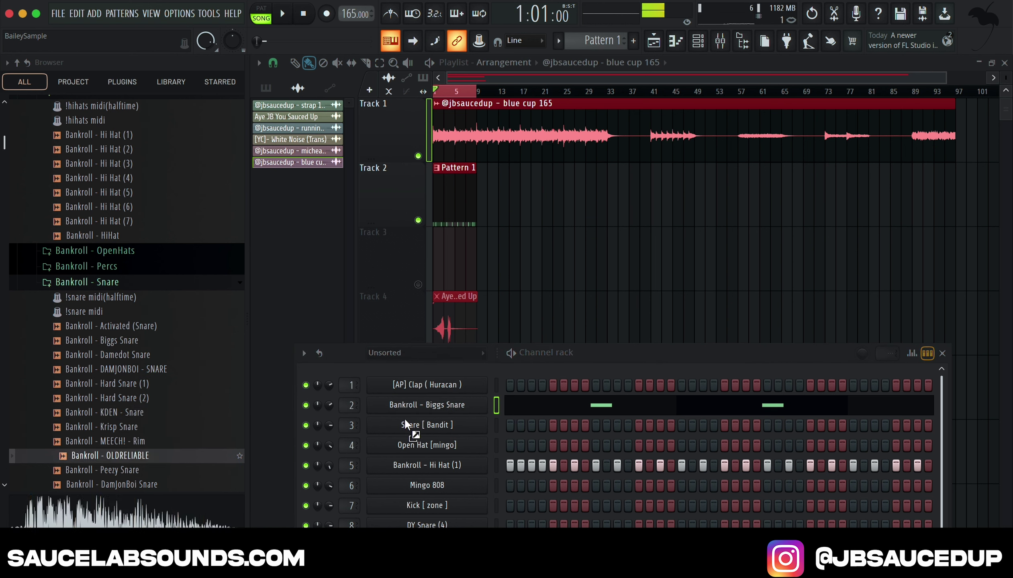
pyautogui.moveTo(405, 423); pyautogui.dragTo(402, 405)
pyautogui.press('space')
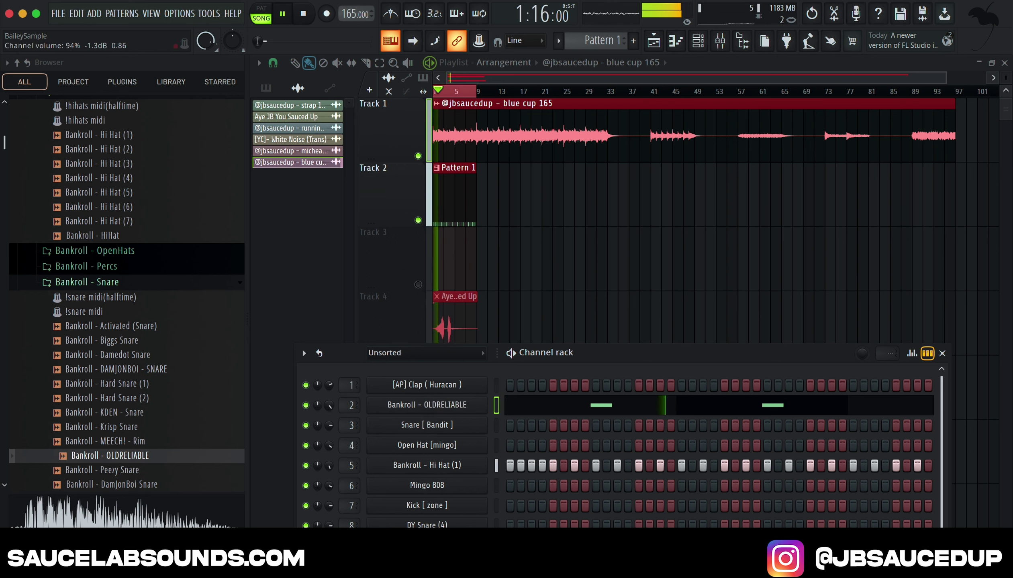
pyautogui.press('space')
# Step: Audition Bankroll - Peezy Snare, then try Bankroll - DamJonBoi Snare on channel 2 with the song playing
pyautogui.click(137, 470)
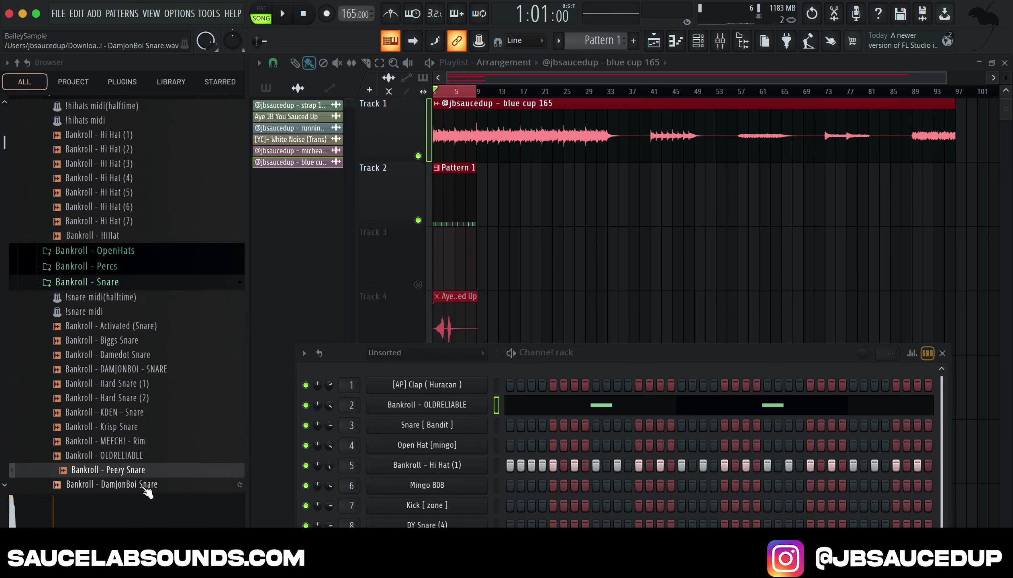
pyautogui.click(142, 485)
pyautogui.moveTo(470, 407); pyautogui.dragTo(468, 406)
pyautogui.press('space')
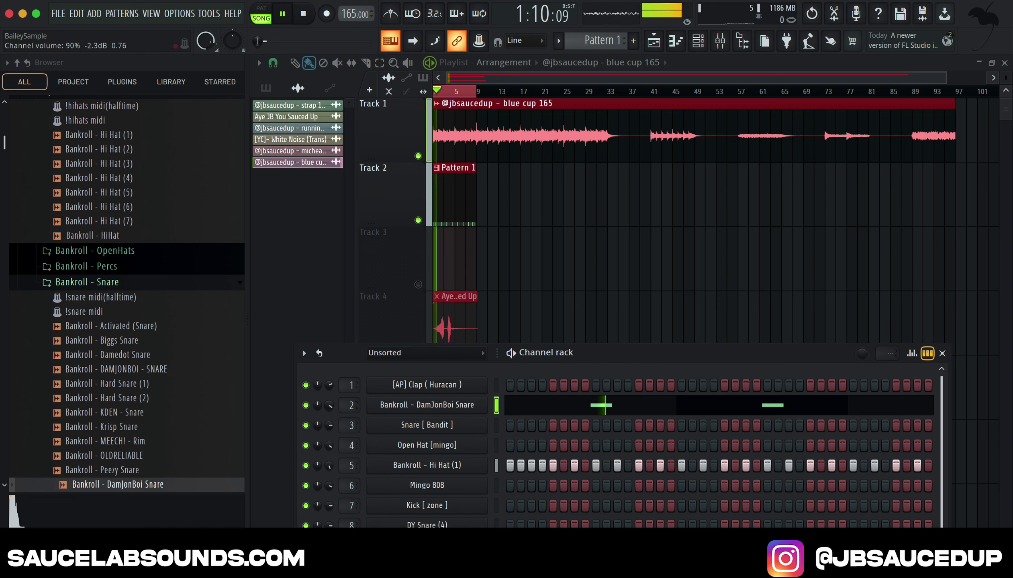
# Step: Audition the hard, KDEN and Krisp snares, then try Bankroll - Krisp Snare on channel 2 with the song playing
pyautogui.click(201, 398)
pyautogui.click(197, 384)
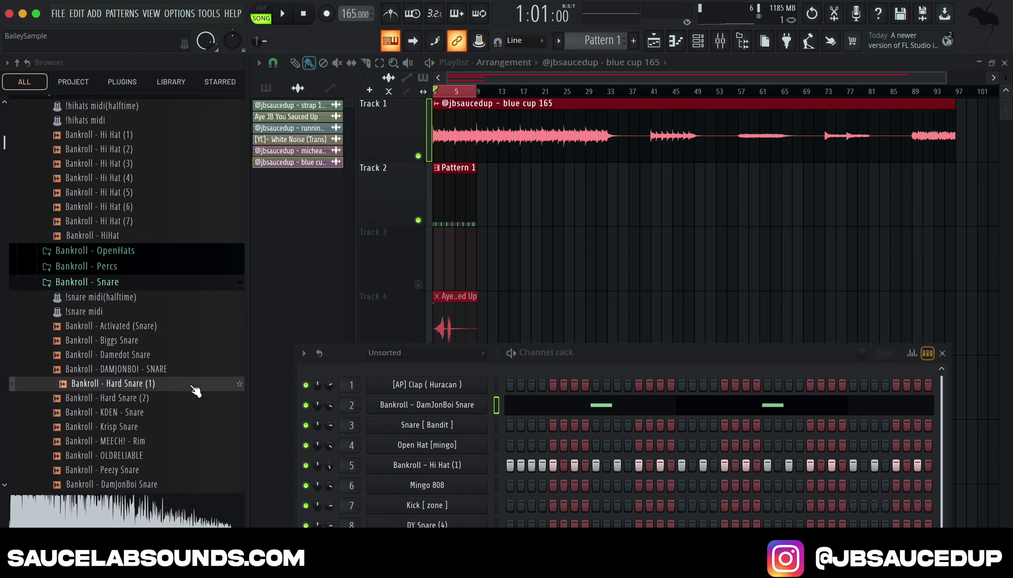
pyautogui.click(169, 368)
pyautogui.click(160, 400)
pyautogui.click(177, 426)
pyautogui.click(177, 413)
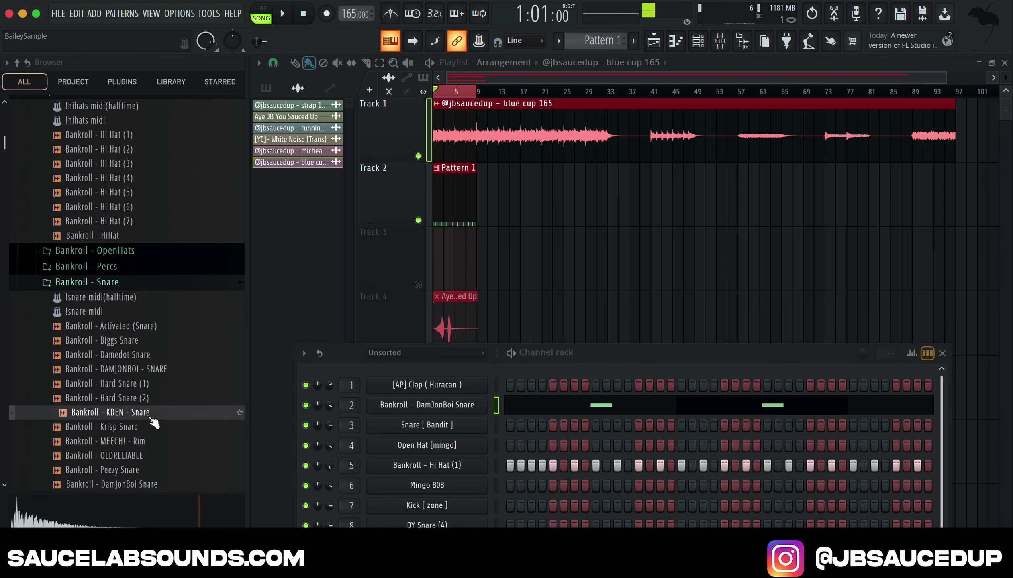
pyautogui.moveTo(188, 426); pyautogui.dragTo(444, 412)
pyautogui.press('space')
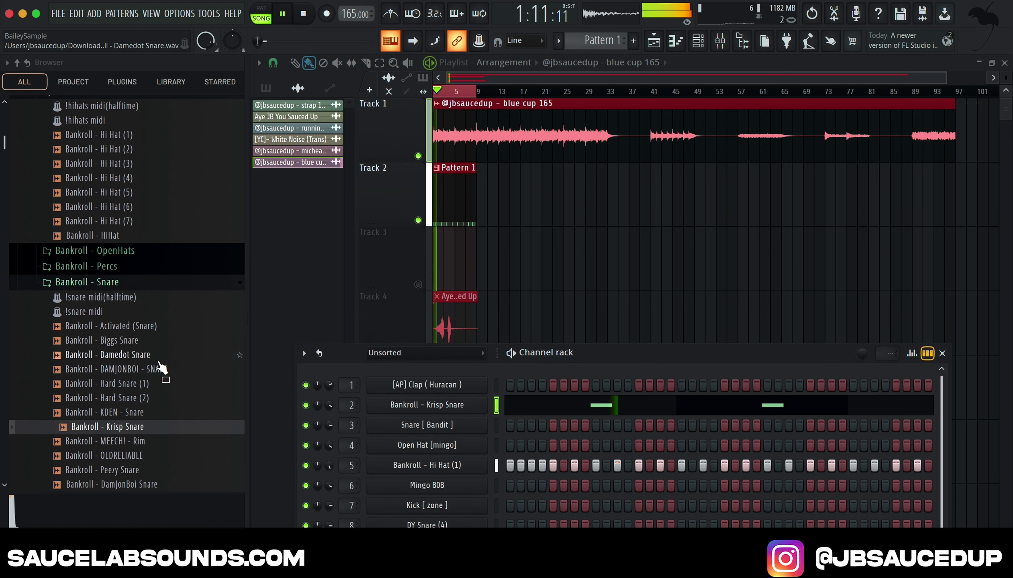
# Step: Try Bankroll - Damedot Snare on channel 2 during playback, then stop the song
pyautogui.click(169, 356)
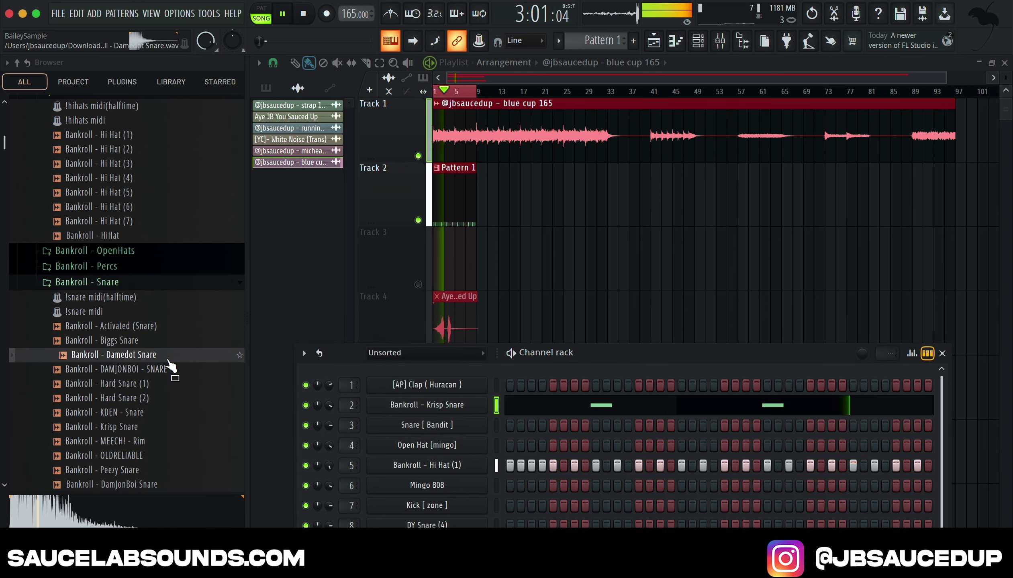
pyautogui.moveTo(169, 356); pyautogui.dragTo(463, 416)
pyautogui.click(149, 341)
pyautogui.press('space')
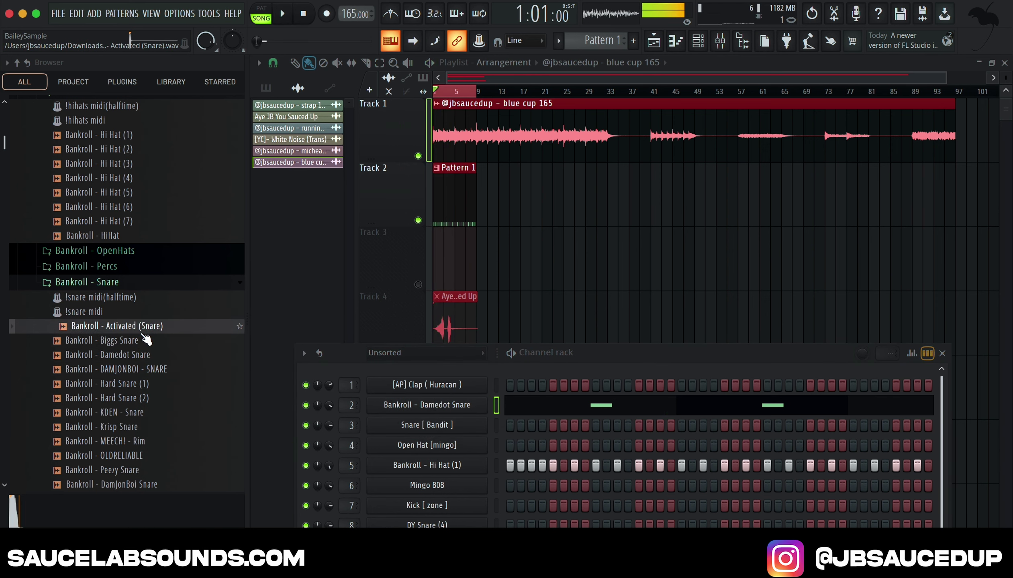
# Step: Load Bankroll - Biggs Snare on channel 2, check it during playback, and stop the song
pyautogui.moveTo(149, 341); pyautogui.dragTo(169, 340)
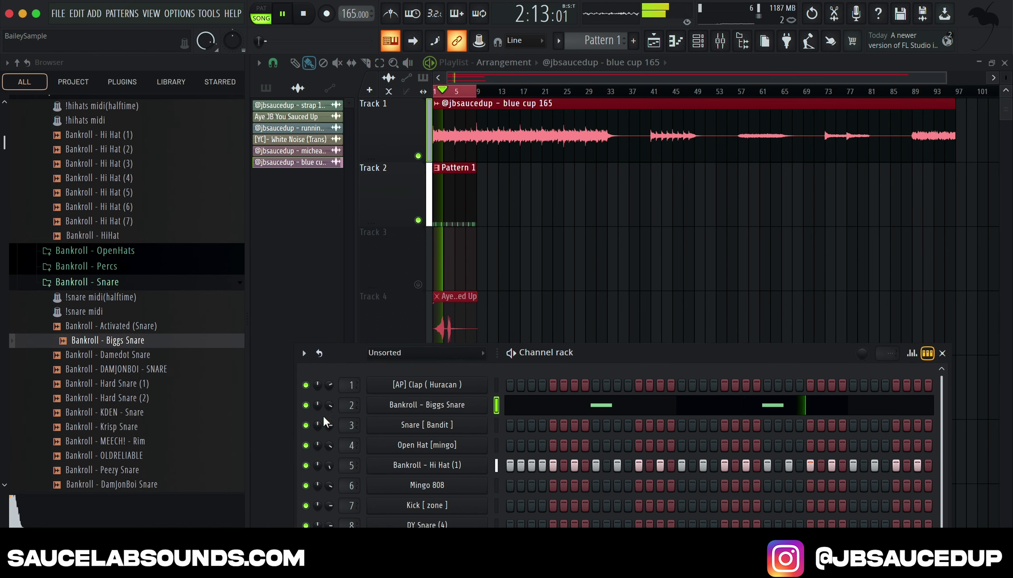
pyautogui.scroll(-4, 181, 442)
pyautogui.press('space')
# Step: Audition the remaining Bankroll snares, including OLDRELIABLE, MEECH! - Rim, Krisp Snare, KDEN - Snare and Hard Snare (2)
pyautogui.click(136, 327)
pyautogui.click(140, 341)
pyautogui.click(140, 313)
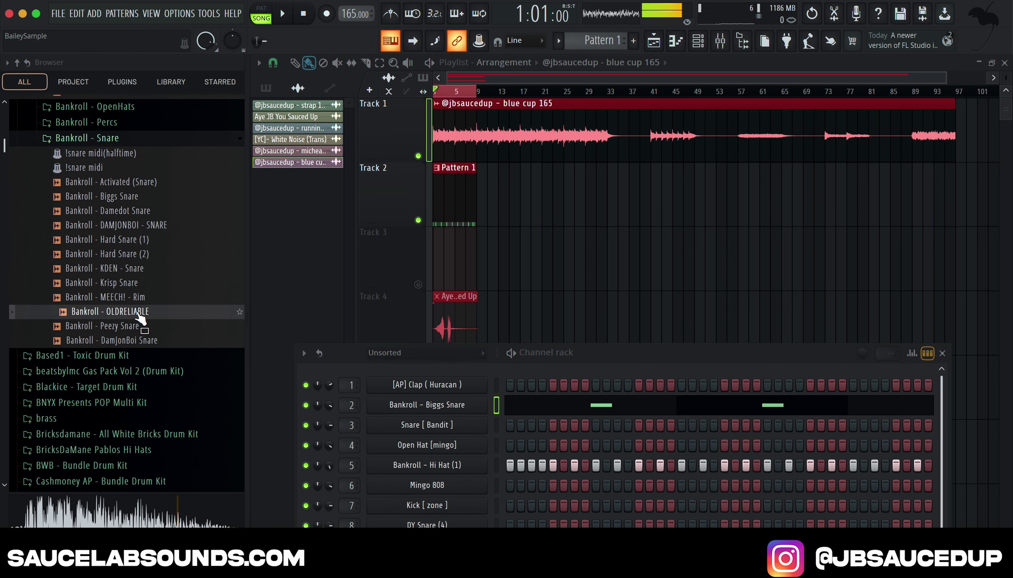
pyautogui.click(138, 301)
pyautogui.click(137, 286)
pyautogui.click(136, 274)
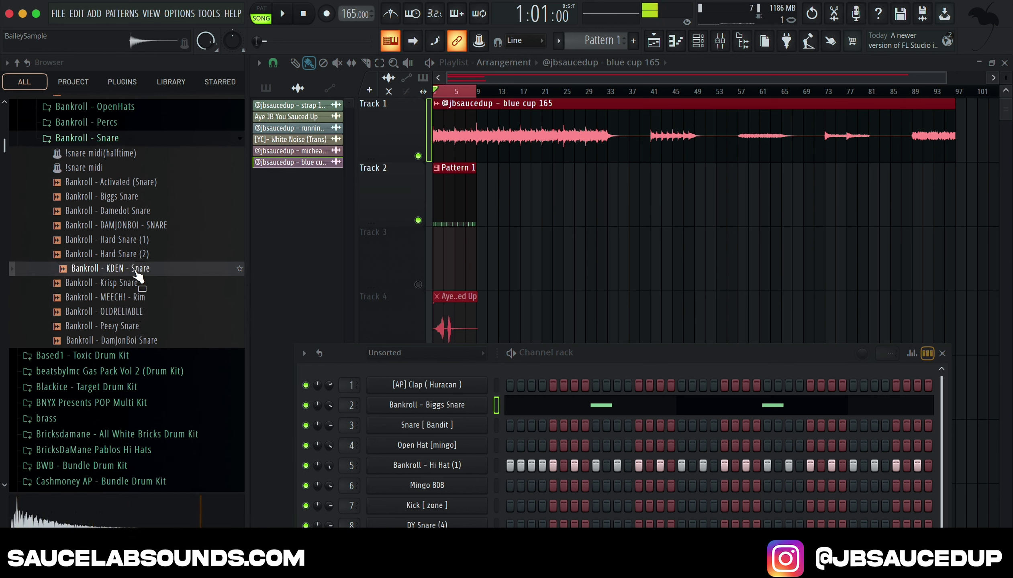
pyautogui.click(136, 259)
pyautogui.click(135, 231)
# Step: Try Bankroll - Hard Snare (2) on channel 2 with the song playing, and undo the sample swap
pyautogui.moveTo(144, 256); pyautogui.dragTo(438, 416)
pyautogui.press('space')
pyautogui.press('super+z')
pyautogui.press('space')
# Step: Put Bankroll - Biggs Snare back on channel 2 and stop playback
pyautogui.moveTo(158, 272); pyautogui.dragTo(422, 405)
pyautogui.scroll(7, 178, 333)
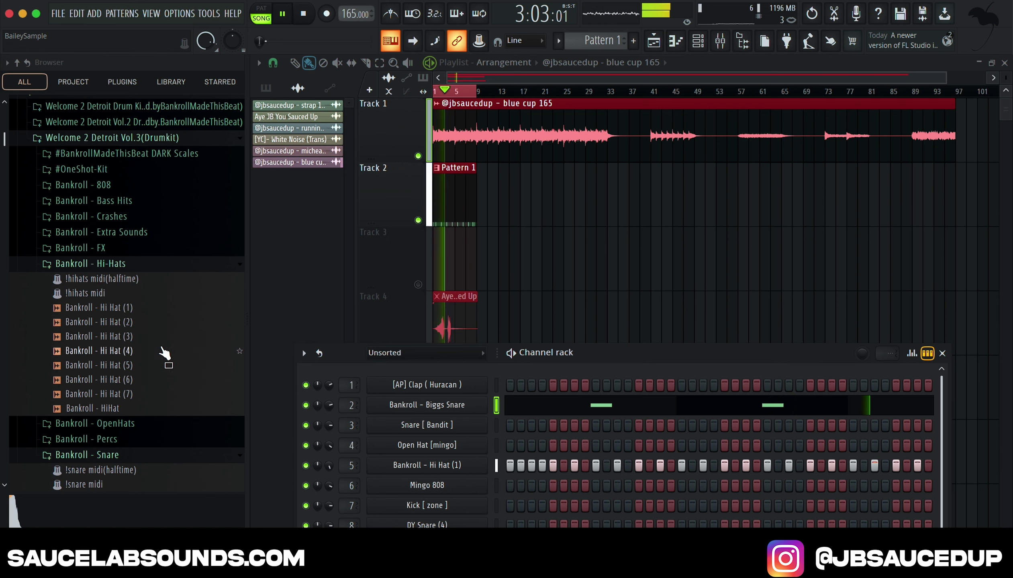
pyautogui.press('space')
# Step: Audition hi-hats 4, 3 and 2, load Bankroll - Hi Hat (2) on the hi-hat channel, and start playback
pyautogui.click(137, 352)
pyautogui.click(132, 338)
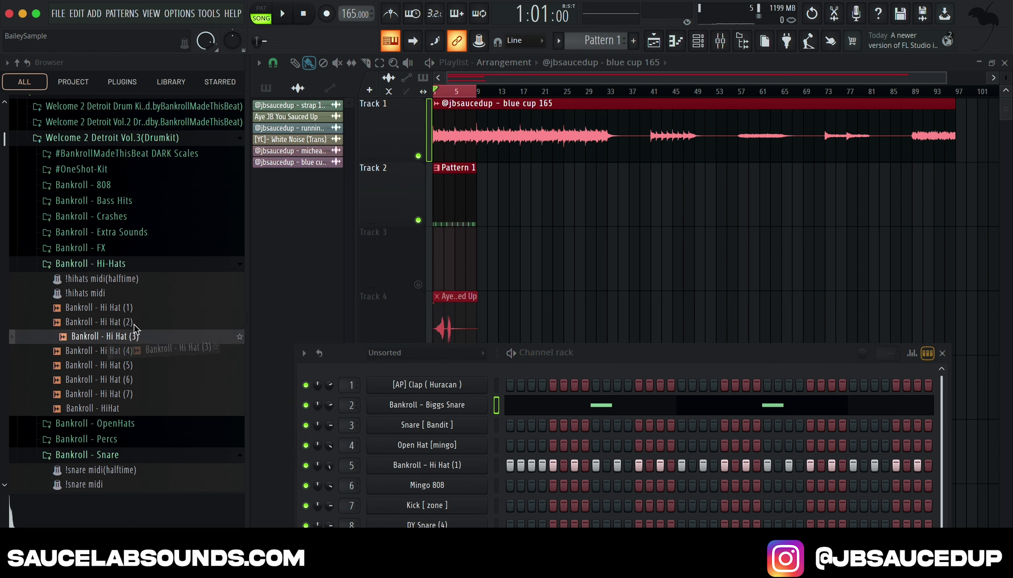
pyautogui.click(128, 323)
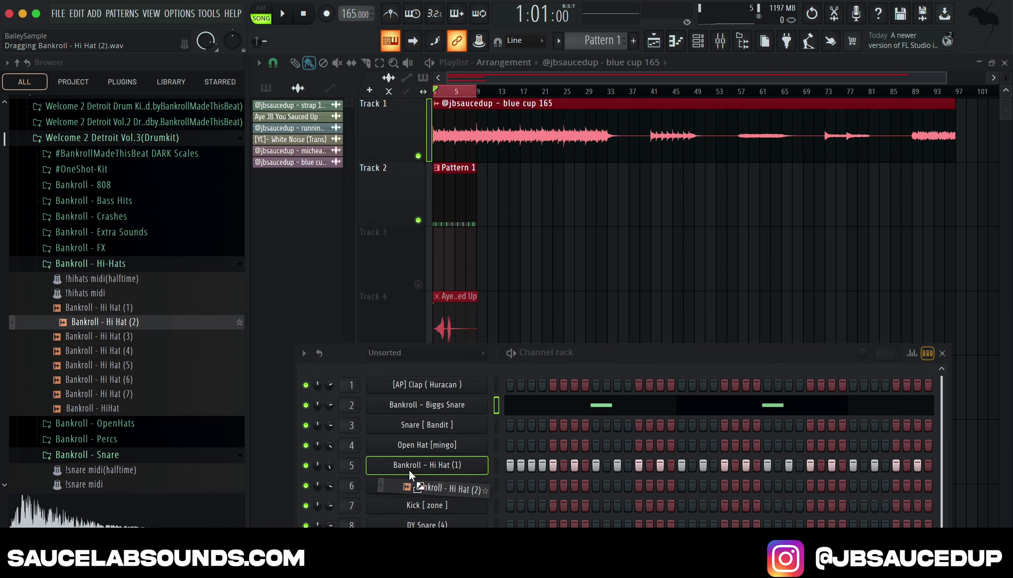
pyautogui.moveTo(410, 475); pyautogui.dragTo(408, 468)
pyautogui.press('space')
# Step: Collapse the Bankroll - Hi-Hats and Bankroll - Snare folders and expand the Bankroll - Percs folder
pyautogui.click(136, 268)
pyautogui.click(135, 308)
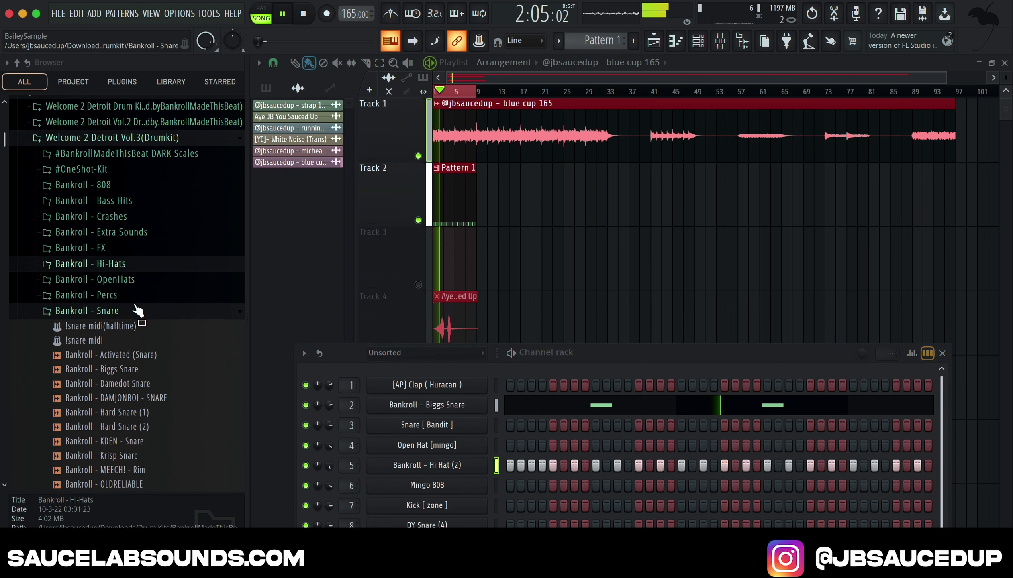
pyautogui.click(122, 298)
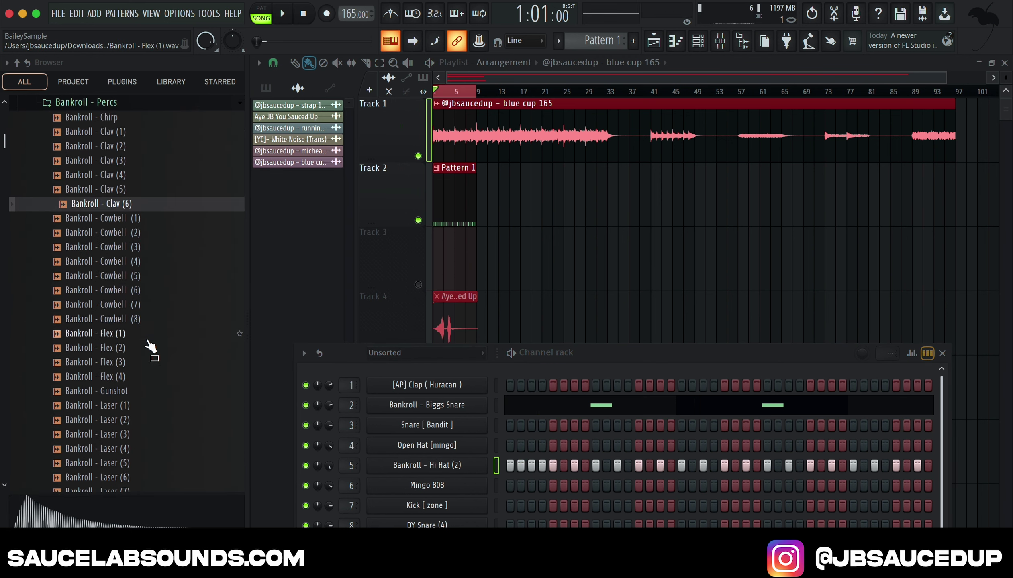
# Step: Audition Bankroll - Laser (5) and run through the Bankroll - Perc samples in order up to Perc (45)
pyautogui.click(137, 419)
pyautogui.scroll(-5, 145, 406)
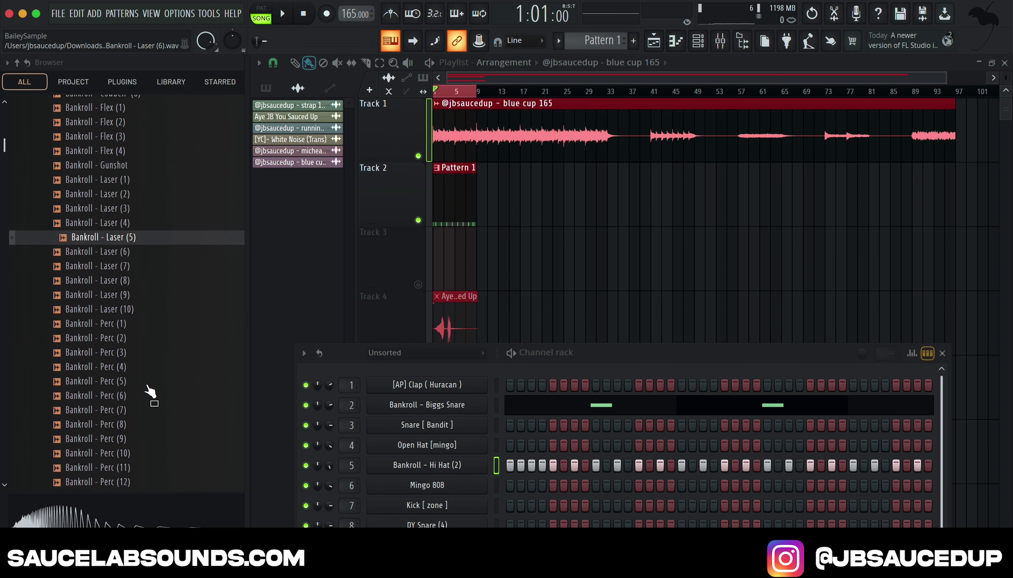
pyautogui.click(148, 333)
pyautogui.press('Down')
pyautogui.press('Down')
pyautogui.press('Down')
pyautogui.press('Down')
pyautogui.press('Down')
pyautogui.press('Down')
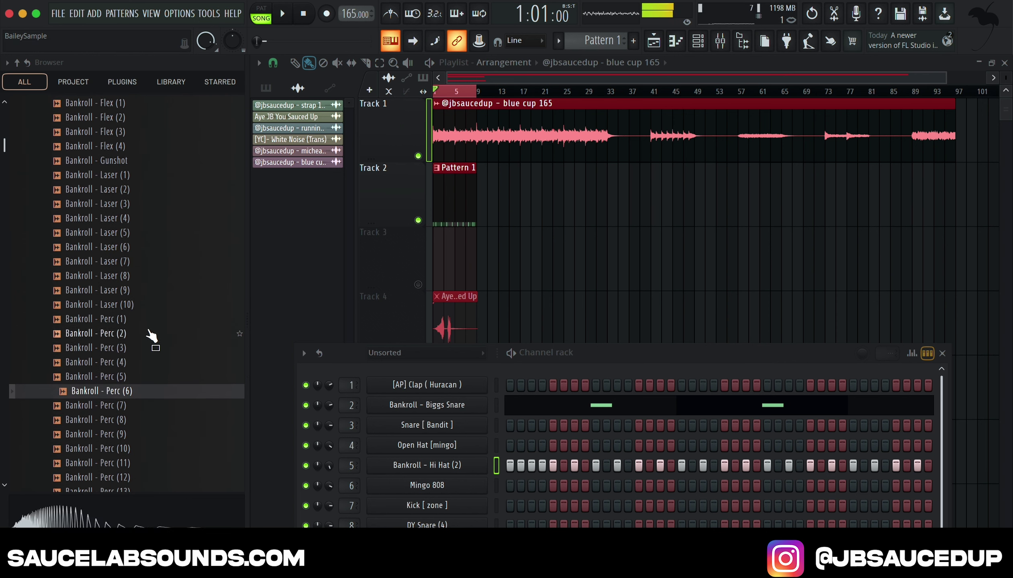
pyautogui.press('Down')
pyautogui.press('Down')
pyautogui.press('Down')
pyautogui.press('Down')
pyautogui.press('Down')
pyautogui.press('Down')
pyautogui.press('Down')
pyautogui.press('Down')
pyautogui.press('Down')
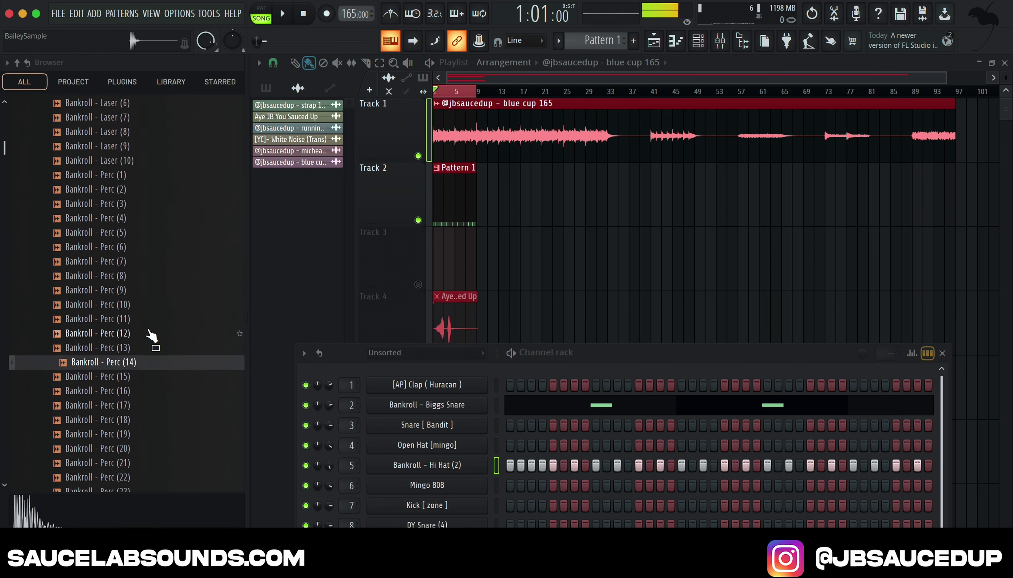
pyautogui.press('Down')
pyautogui.press('Down')
pyautogui.press('Down')
pyautogui.press('Down')
pyautogui.press('Down')
pyautogui.press('Down')
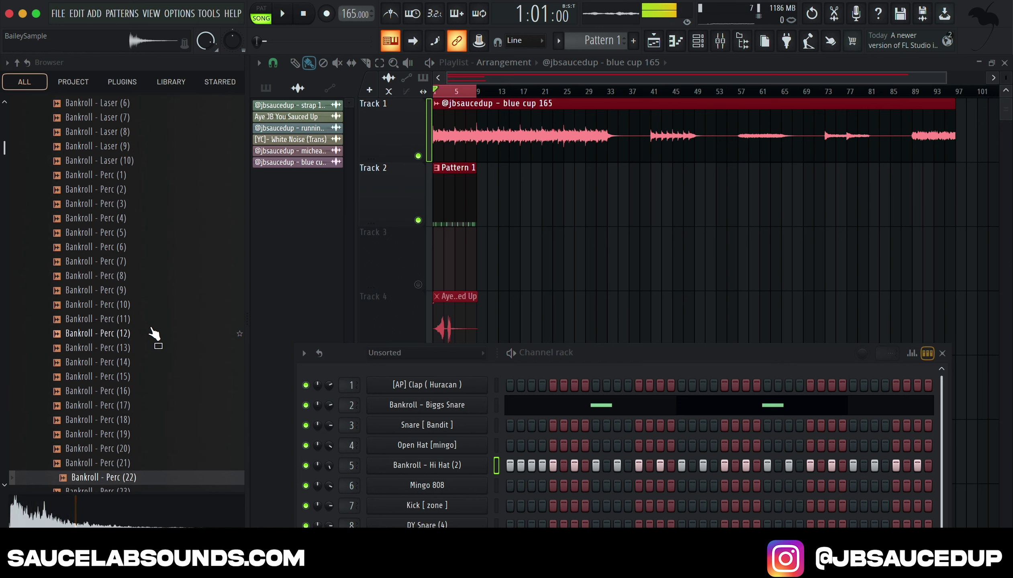
pyautogui.press('Down')
pyautogui.press('Down')
pyautogui.press('Down')
pyautogui.press('Down')
pyautogui.press('Down')
pyautogui.press('Down')
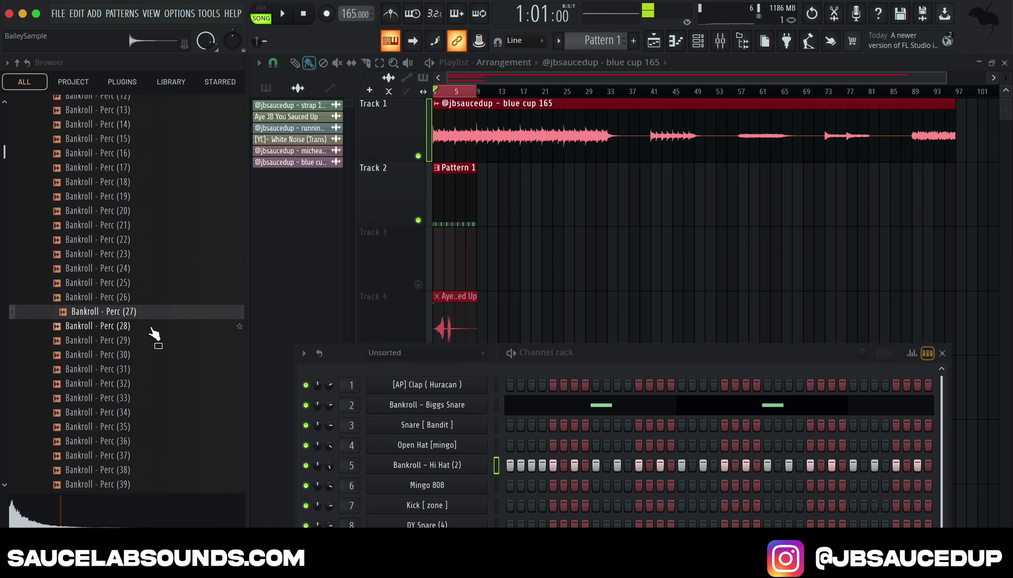
pyautogui.press('Down')
pyautogui.press('Down')
pyautogui.press('Down')
pyautogui.press('Down')
pyautogui.press('Down')
pyautogui.press('Down')
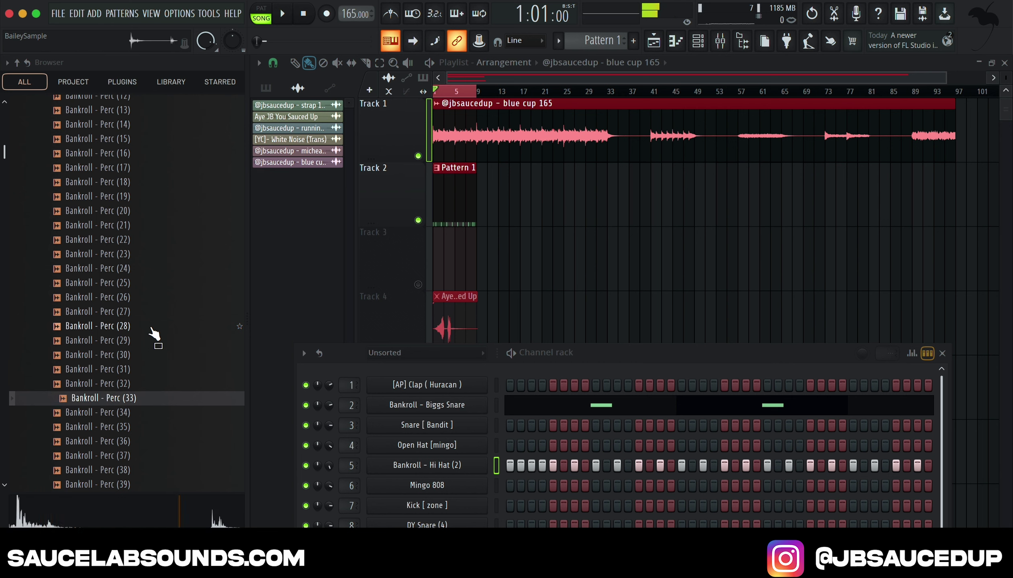
pyautogui.press('Down')
pyautogui.press('Down')
pyautogui.press('Down')
pyautogui.press('Down')
pyautogui.press('Down')
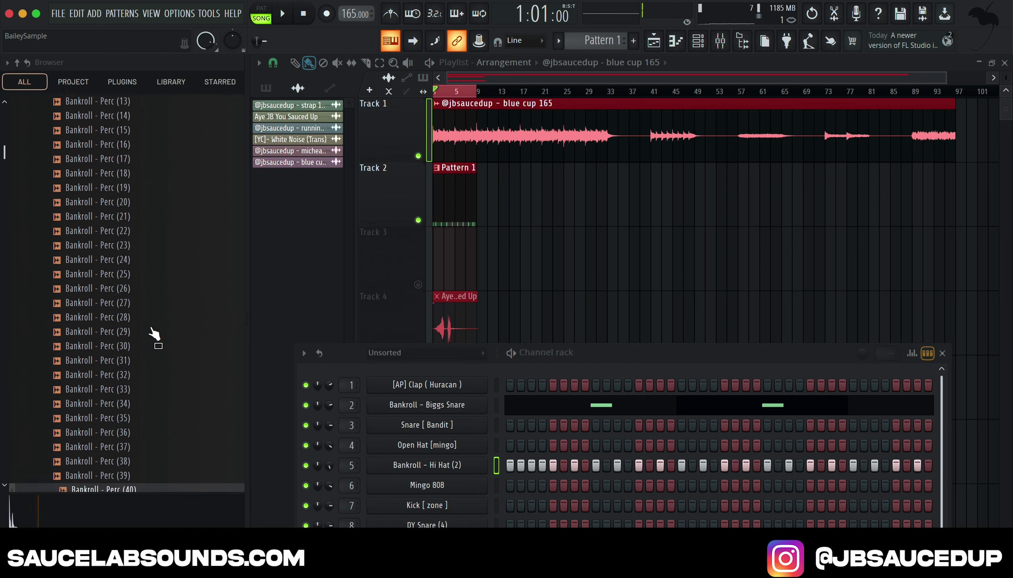
pyautogui.press('Down')
pyautogui.press('Down')
pyautogui.press('Down')
pyautogui.press('Down')
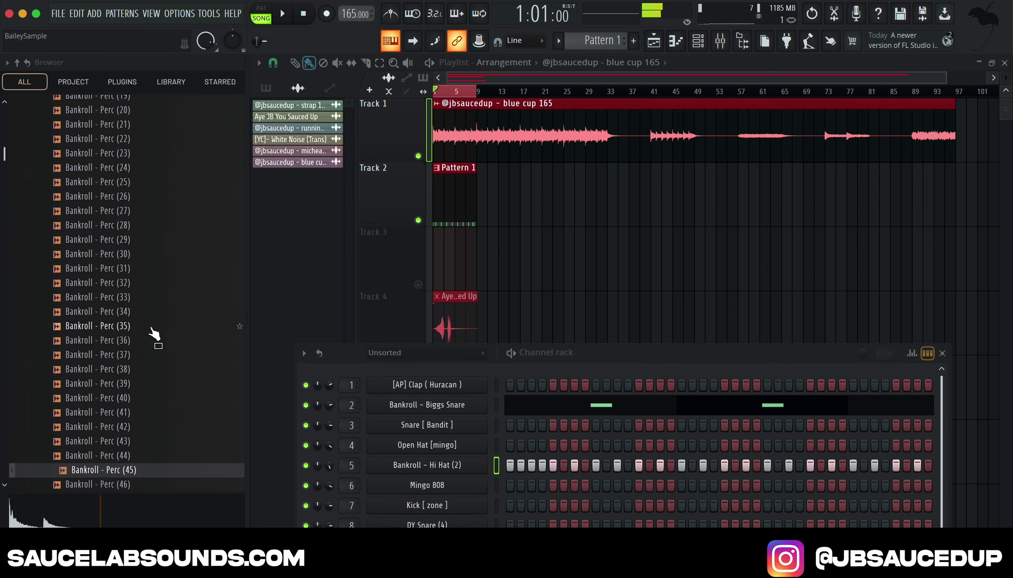
# Step: Audition Bankroll - Perc (53), the Rim samples and Perc (55), and start song playback
pyautogui.scroll(-6, 152, 334)
pyautogui.click(140, 355)
pyautogui.click(130, 284)
pyautogui.click(141, 316)
pyautogui.click(144, 357)
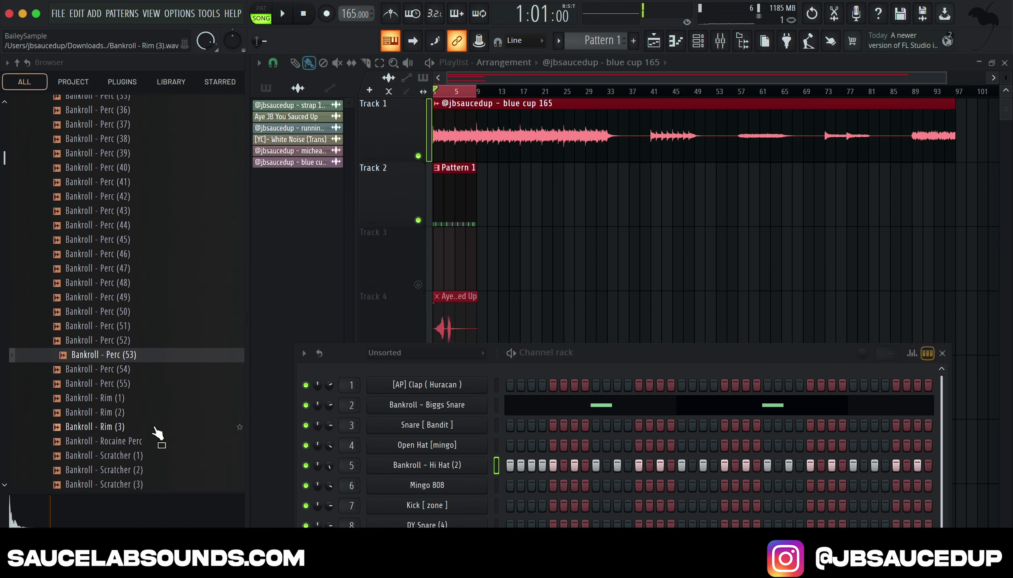
pyautogui.click(154, 429)
pyautogui.click(152, 403)
pyautogui.press('Up')
pyautogui.press('space')
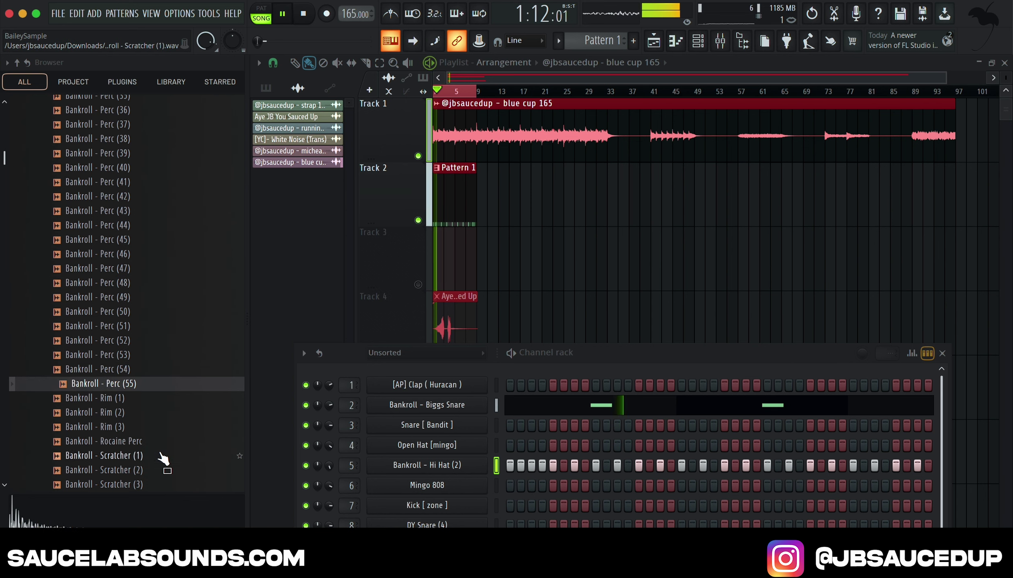
# Step: Audition Bankroll - Rocaine Perc, Stomp (3), Stomp (5) and Triangle (1) against the playing song
pyautogui.scroll(-5, 165, 461)
pyautogui.click(157, 374)
pyautogui.click(144, 213)
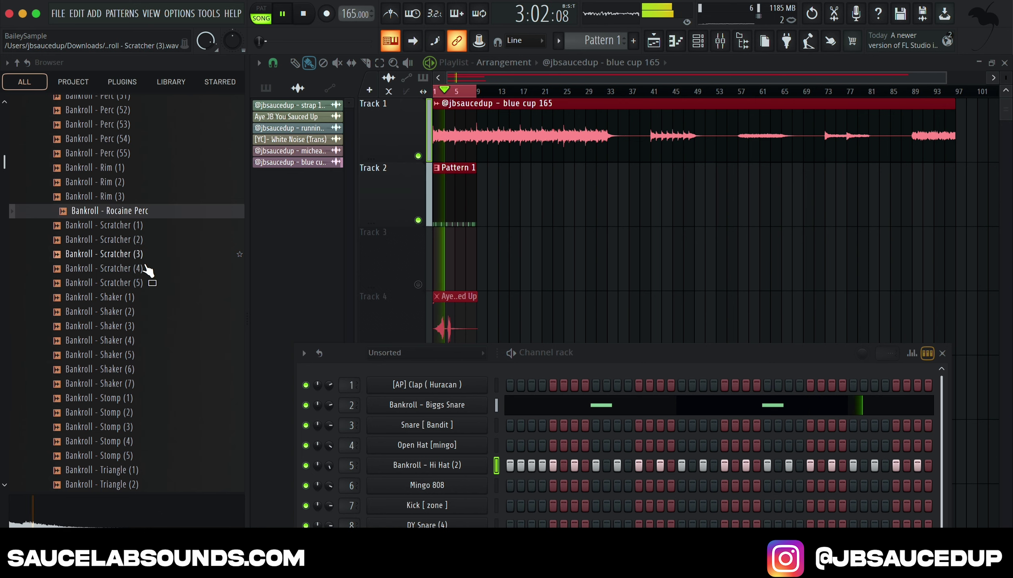
pyautogui.click(160, 427)
pyautogui.click(161, 455)
pyautogui.click(162, 470)
pyautogui.scroll(-5, 162, 477)
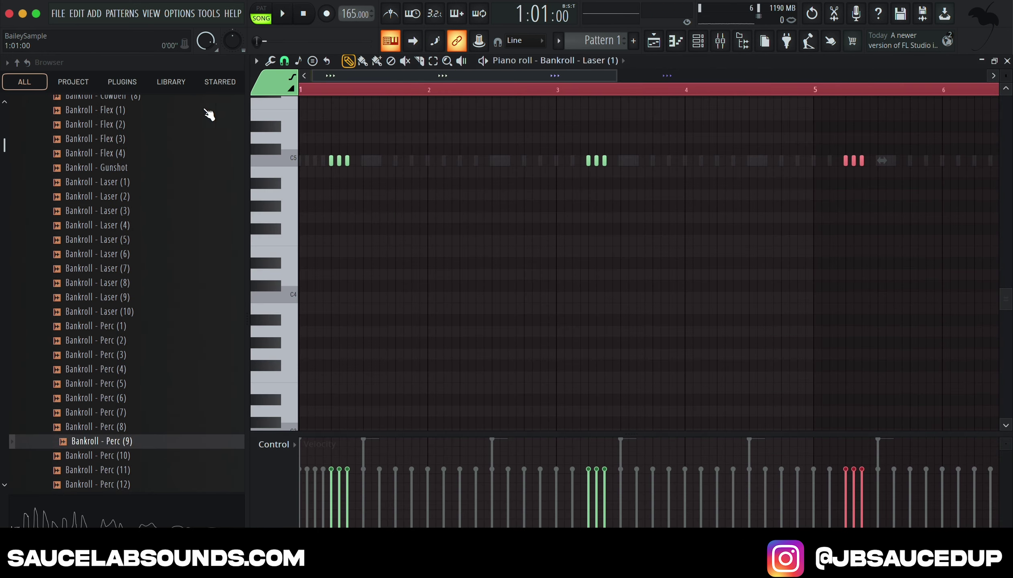
# Step: Set playback to start at 2:16:00, show the channel rack at the later bars, and play the song
pyautogui.press('space')
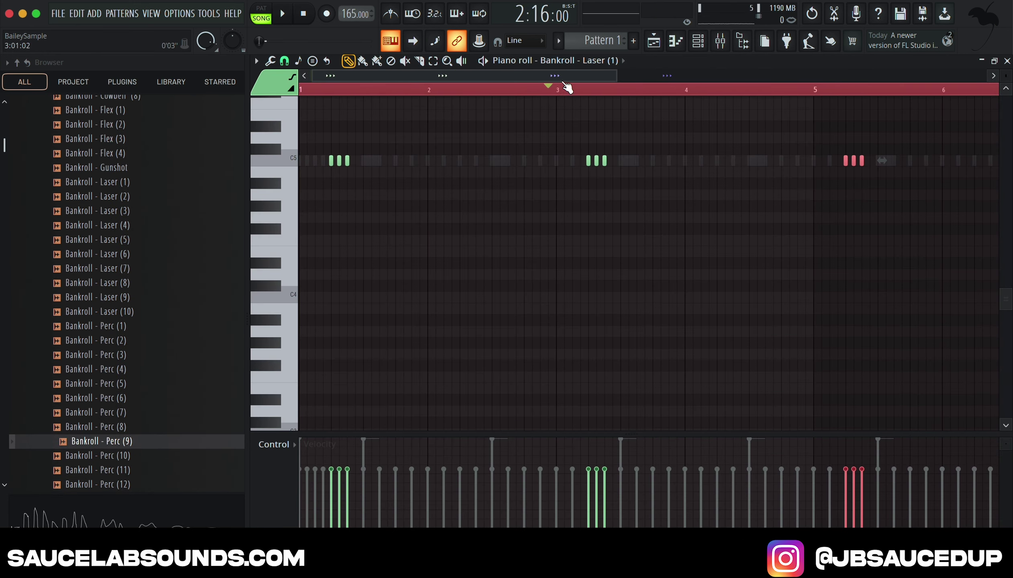
pyautogui.press('space')
pyautogui.click(697, 43)
pyautogui.press('space')
pyautogui.hscroll(3, 718, 456)
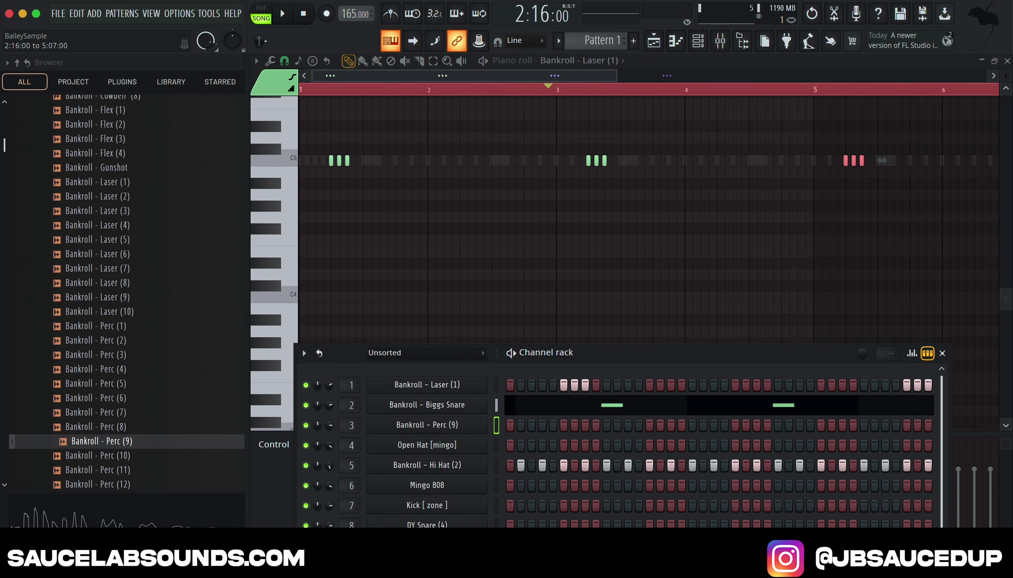
pyautogui.press('space')
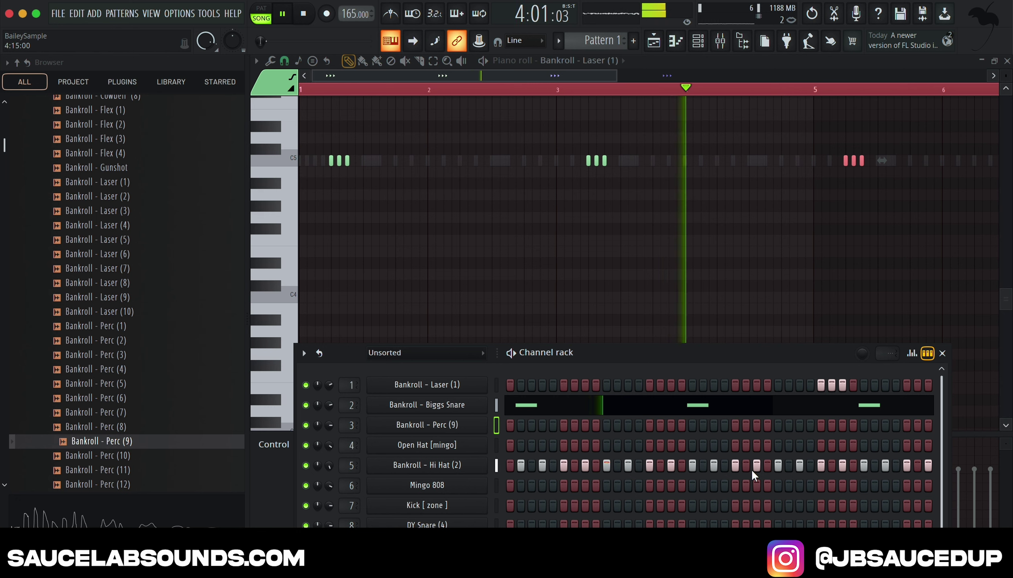
# Step: Add a run of hits on the Bankroll - Perc (9) channel, trimmed to steps 11 through 15 of bar 4
pyautogui.press('space')
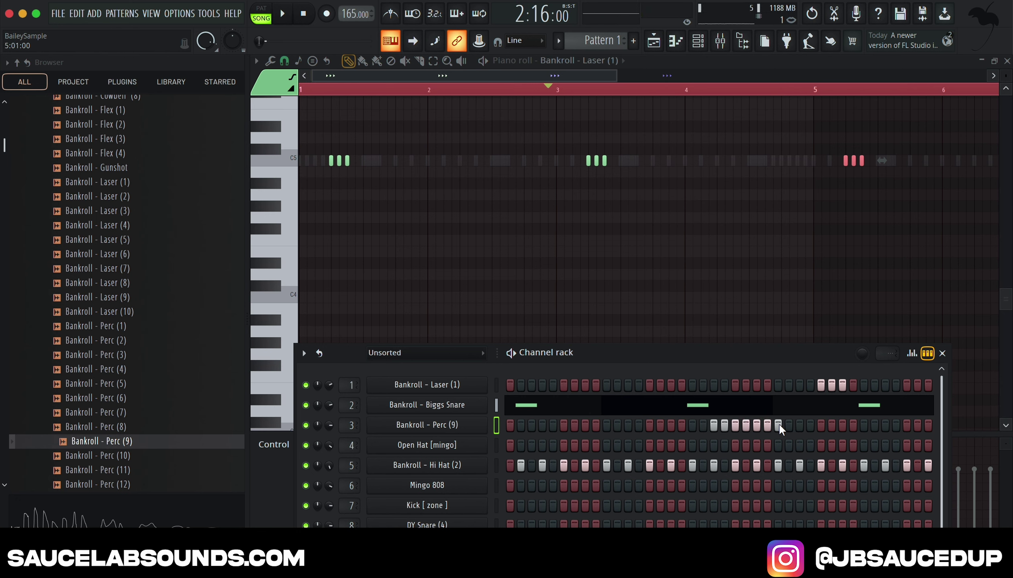
pyautogui.click(810, 425)
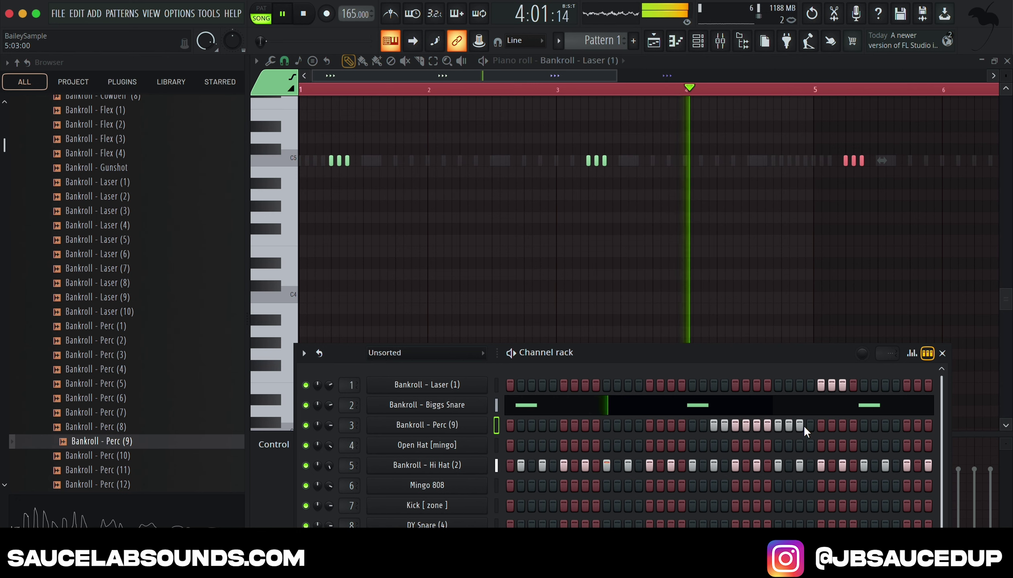
pyautogui.rightClick(469, 420)
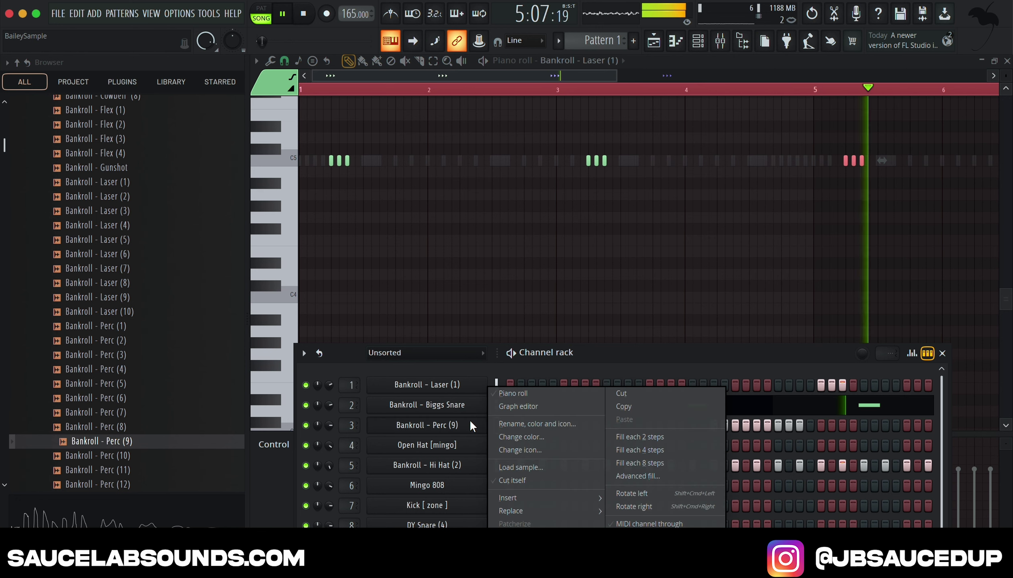
pyautogui.click(716, 350)
pyautogui.moveTo(800, 427); pyautogui.dragTo(773, 428)
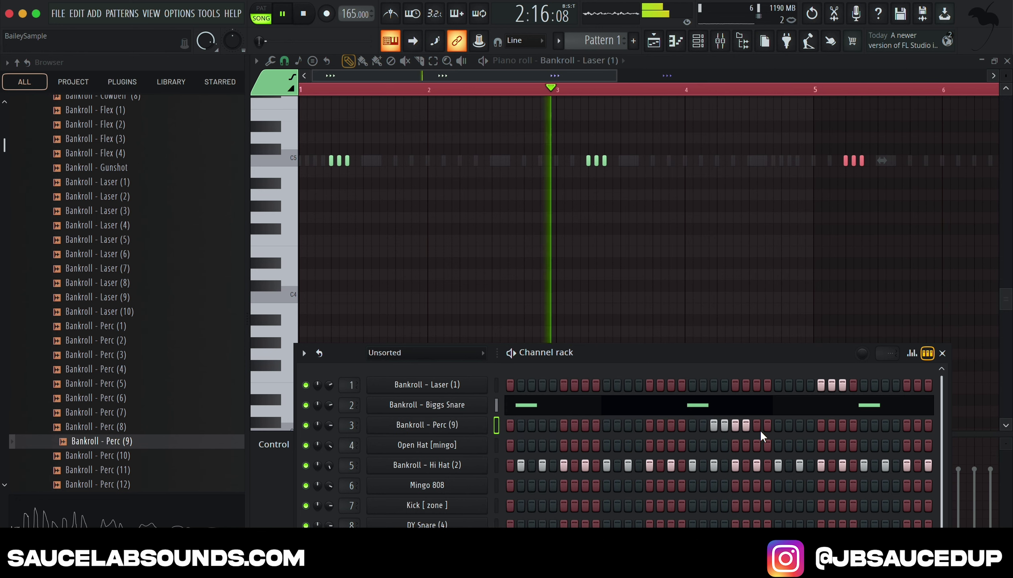
# Step: Check the Bankroll - Perc (9) notes in the piano roll through bar 8 and return to the playlist
pyautogui.rightClick(473, 421)
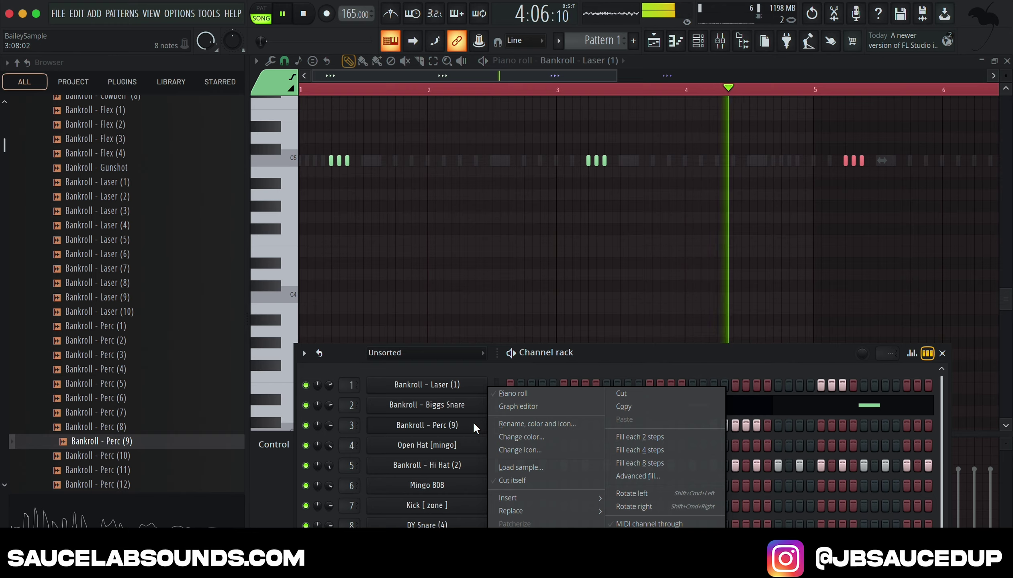
pyautogui.click(530, 393)
pyautogui.press('space')
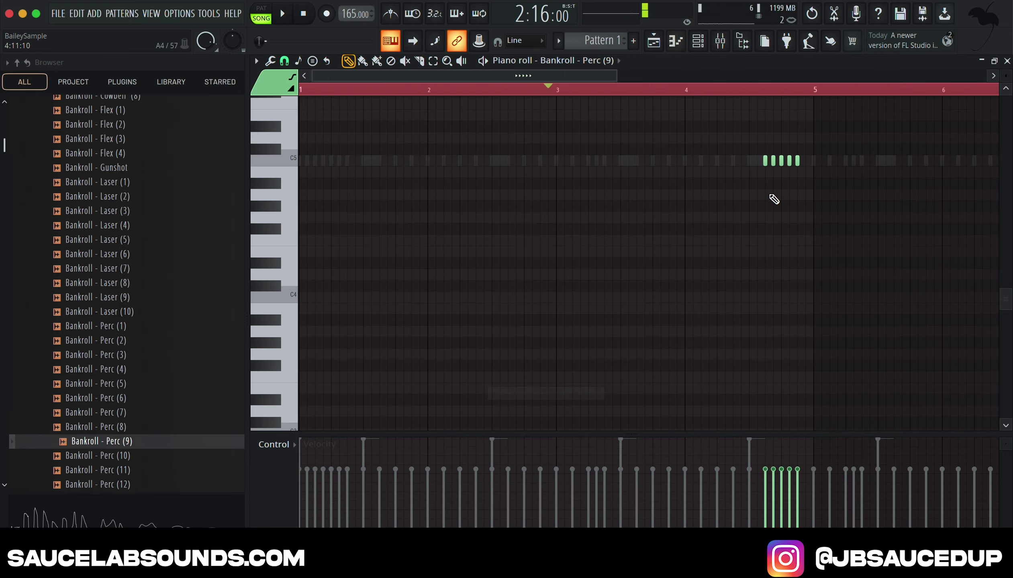
pyautogui.hscroll(10, 774, 199)
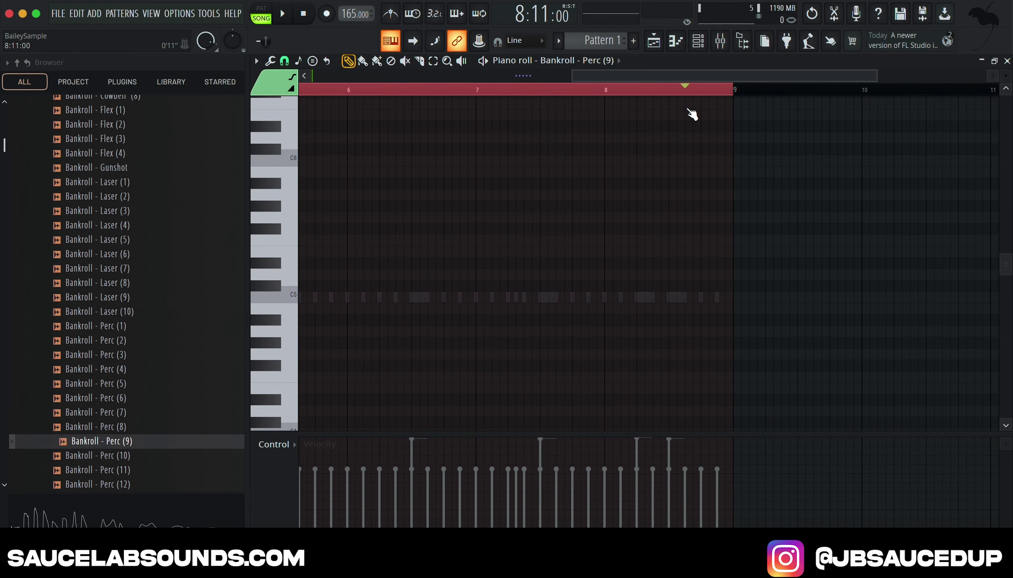
pyautogui.click(680, 40)
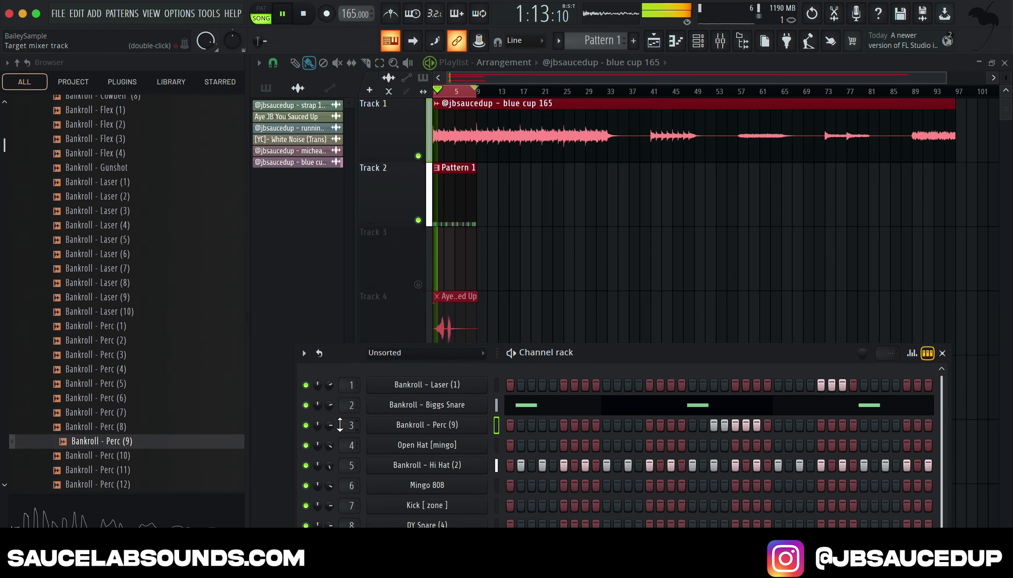
# Step: Expand the Bankroll - OpenHats folder, stop playback, and audition open hats between Openhats (8) and Openhats (19)
pyautogui.scroll(10, 41, 332)
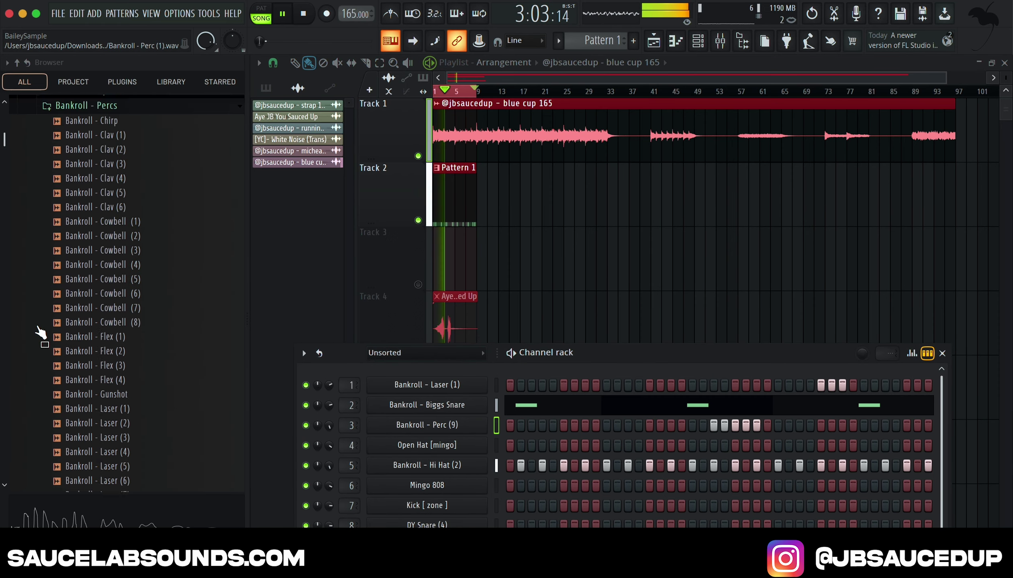
pyautogui.click(106, 182)
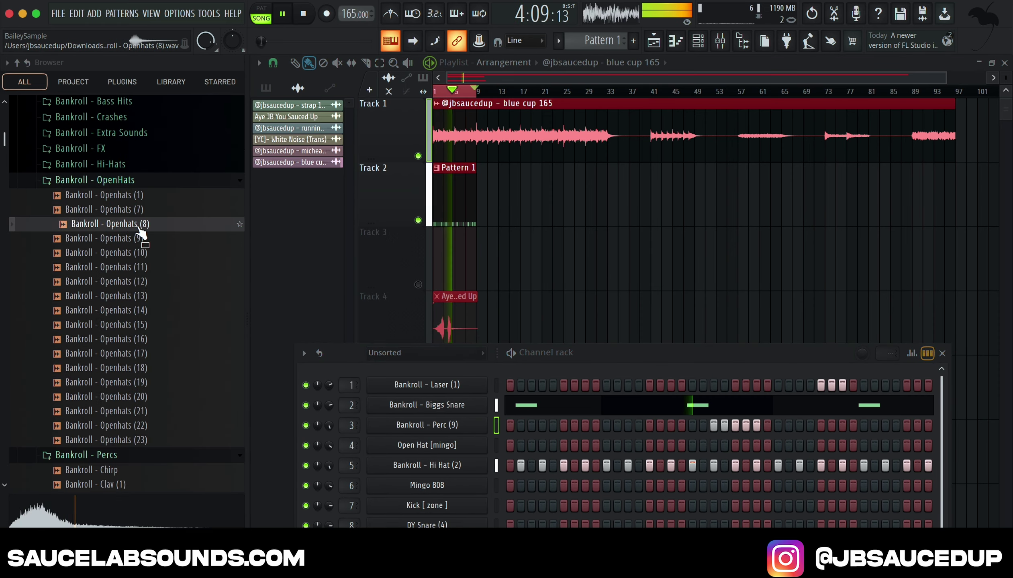
pyautogui.press('space')
pyautogui.click(164, 282)
pyautogui.click(163, 311)
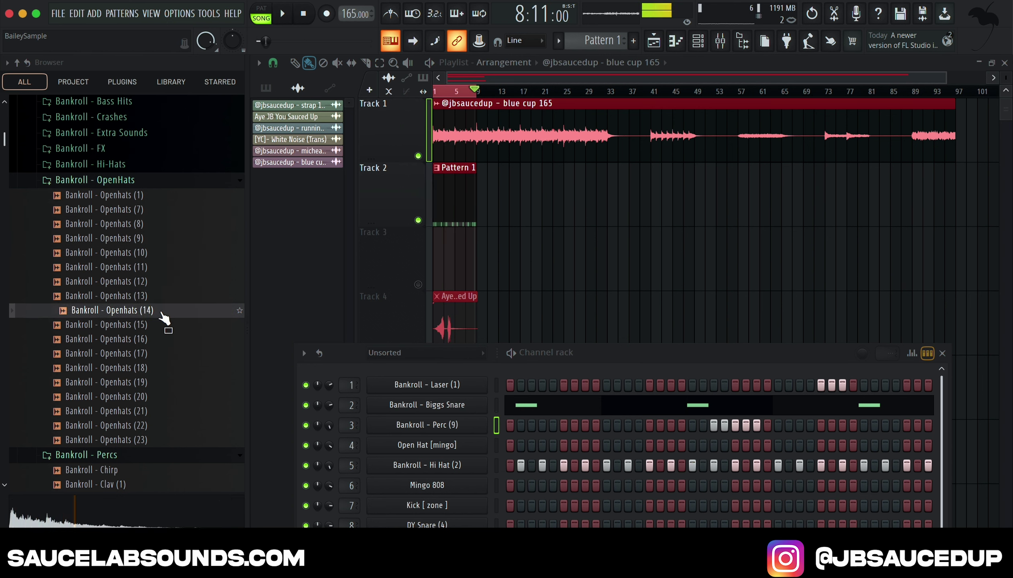
pyautogui.click(163, 325)
pyautogui.click(162, 340)
pyautogui.click(162, 368)
pyautogui.click(163, 354)
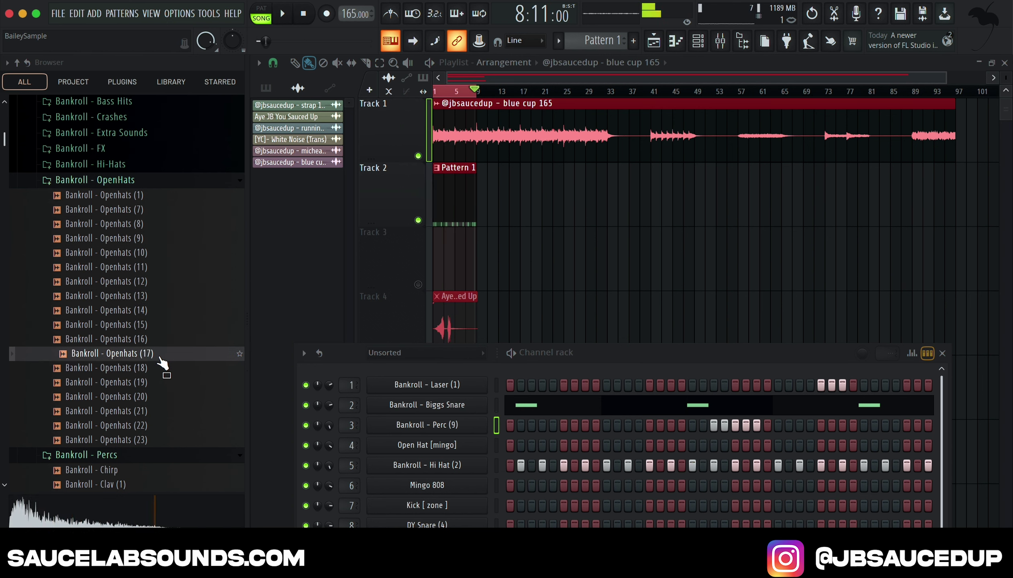
pyautogui.click(163, 382)
# Step: Replace the Open Hat [mingo] sample on channel 4 with Bankroll - Openhats (18) and view the pattern's first bars
pyautogui.click(155, 370)
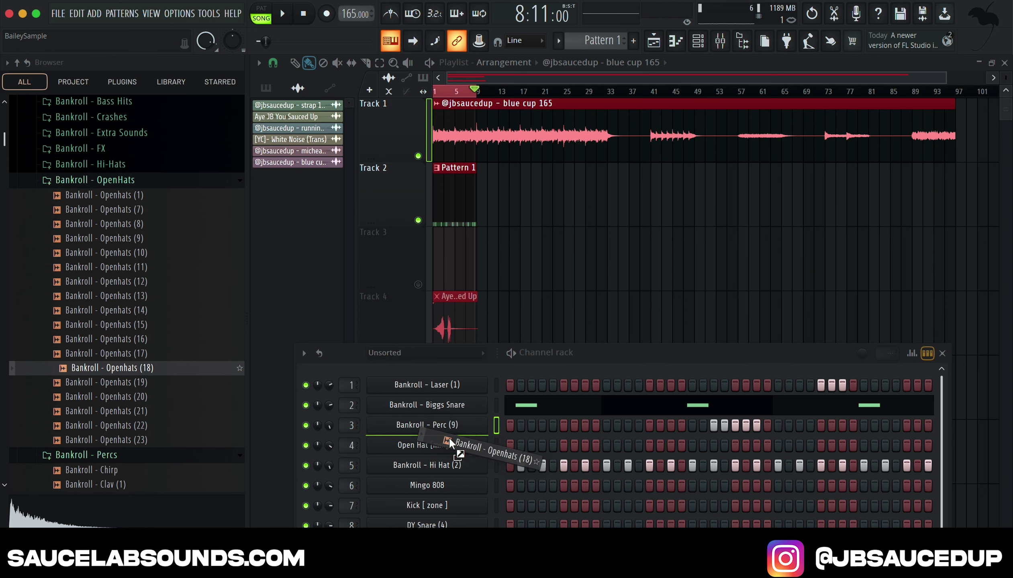
pyautogui.hscroll(-5, 551, 405)
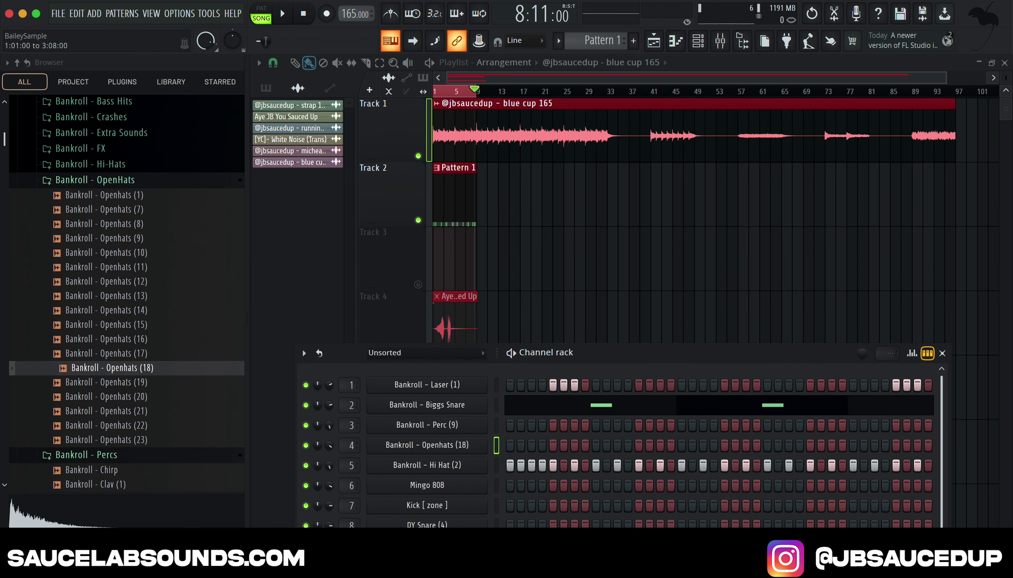
pyautogui.press('F6')
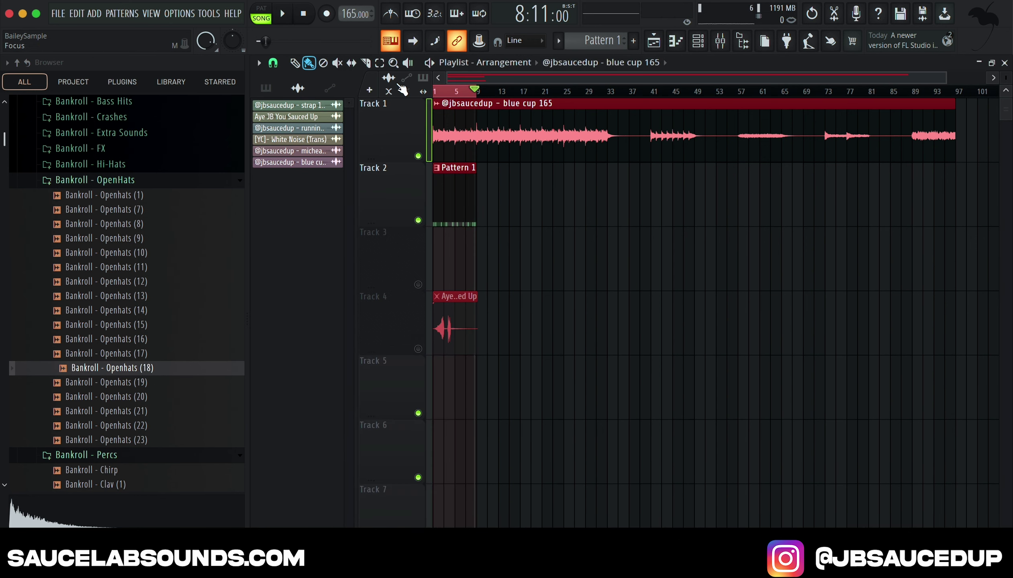
pyautogui.press('F6')
# Step: Play the song and place open-hat hits on steps 7 and 13 of bar 1 on channel 4
pyautogui.press('space')
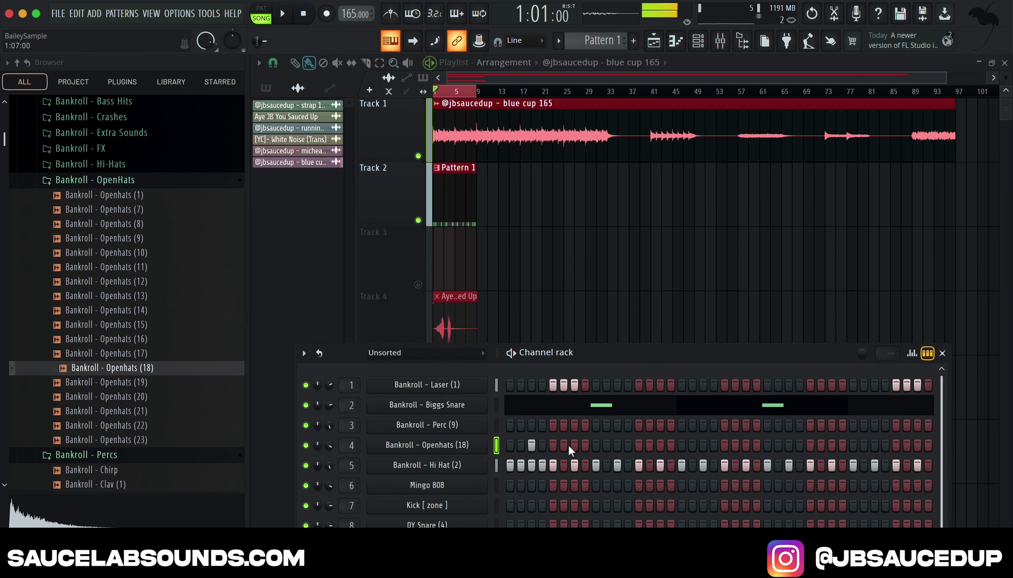
pyautogui.click(575, 445)
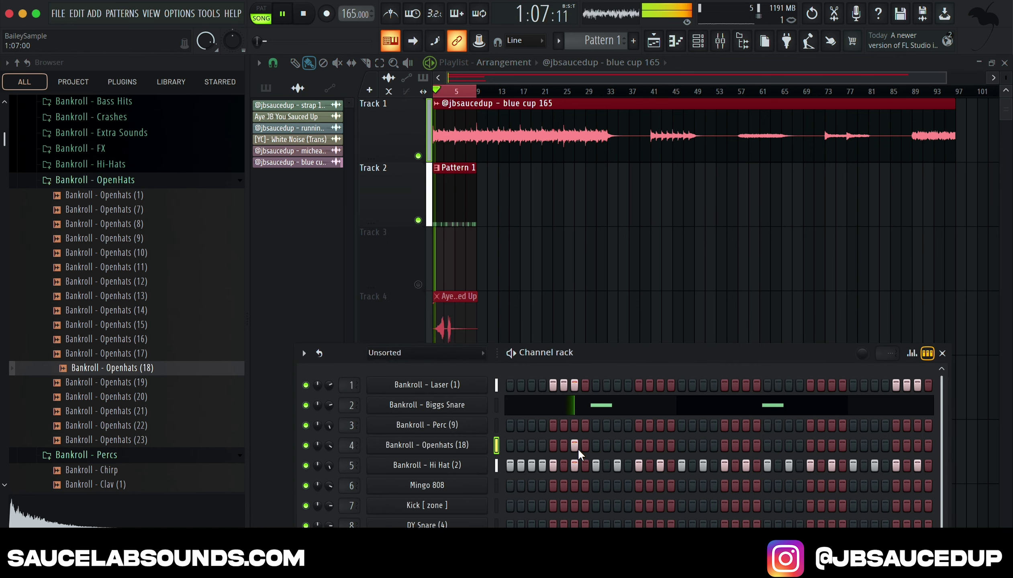
pyautogui.click(638, 445)
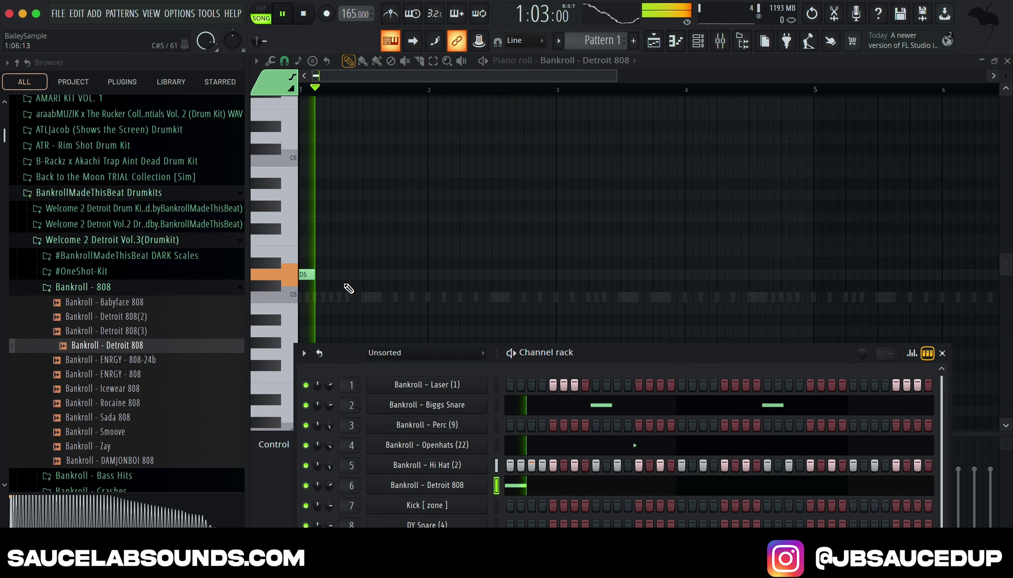
# Step: Add D5 notes to the Detroit 808 on steps 7, 13 and 15 of bar 1 and bring back the channel rack
pyautogui.click(348, 277)
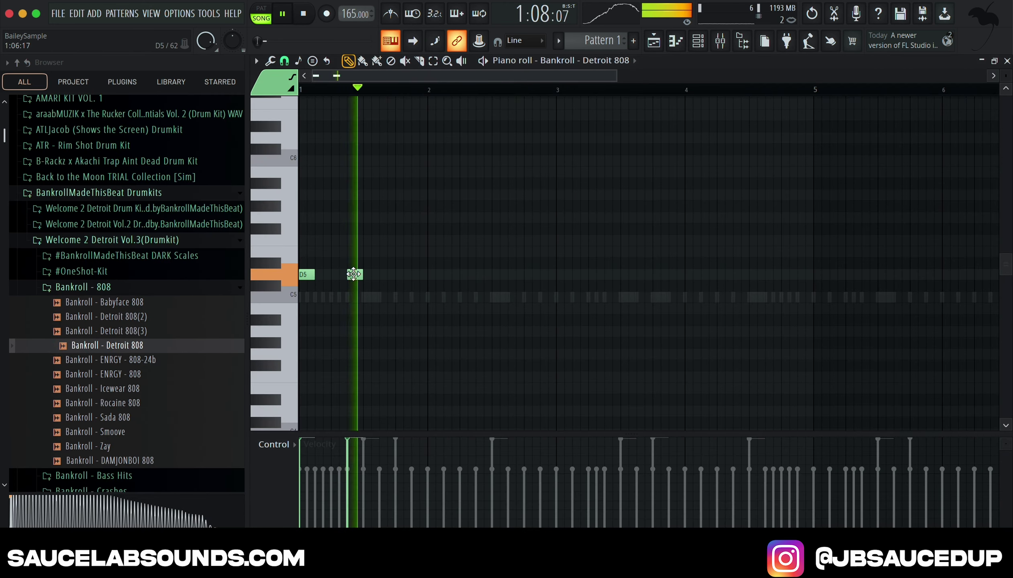
pyautogui.click(397, 277)
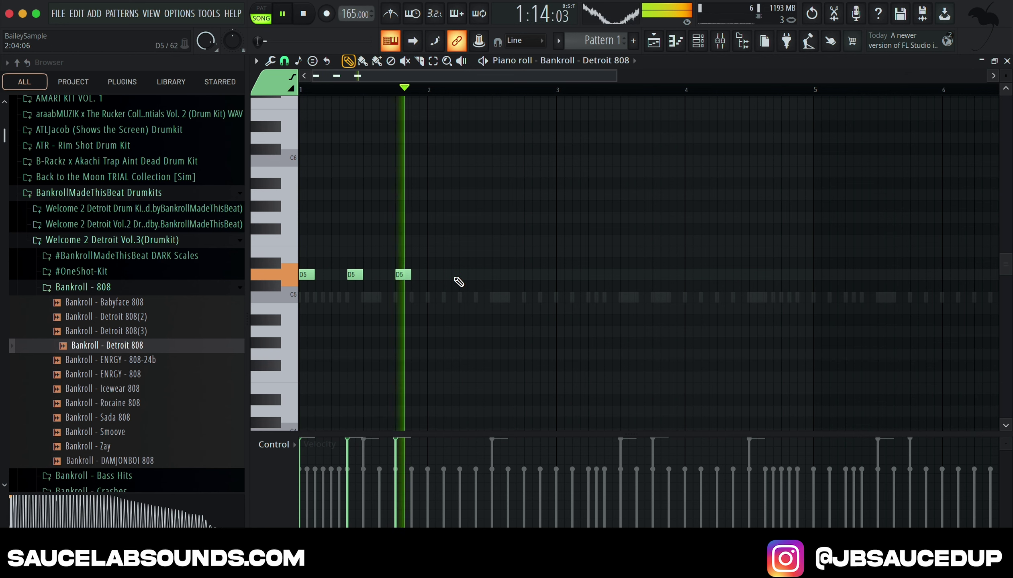
pyautogui.click(697, 40)
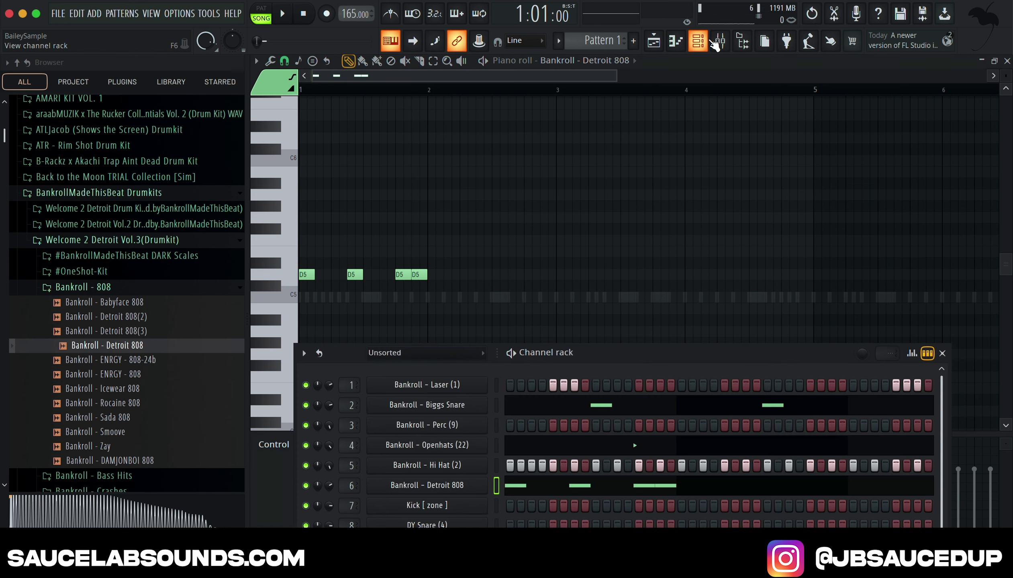
# Step: Audition other 808s in the Bankroll - 808 folder and replace channel 6's sample with Bankroll - Icewear 808
pyautogui.click(132, 359)
pyautogui.click(132, 389)
pyautogui.click(132, 402)
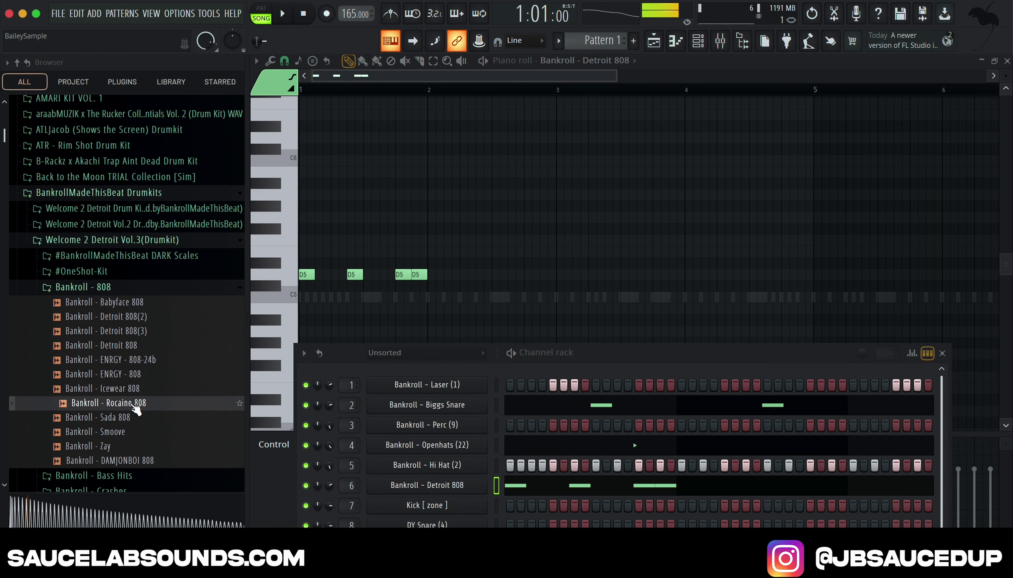
pyautogui.moveTo(446, 487); pyautogui.dragTo(446, 487)
pyautogui.moveTo(225, 388); pyautogui.dragTo(437, 486)
pyautogui.press('space')
pyautogui.press('space')
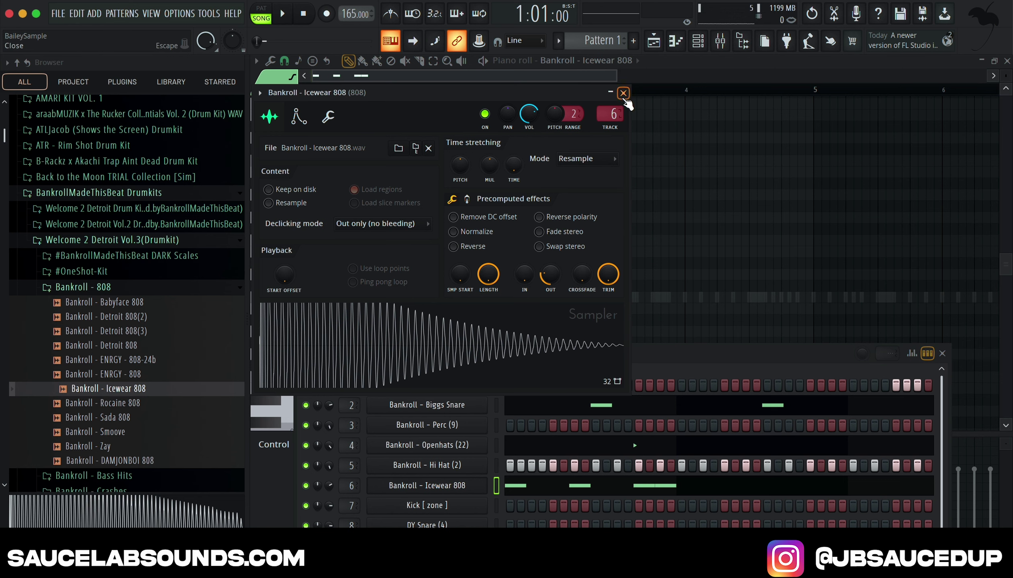
pyautogui.click(623, 93)
# Step: Play the song and transpose all the Icewear 808 notes up to F5
pyautogui.press('space')
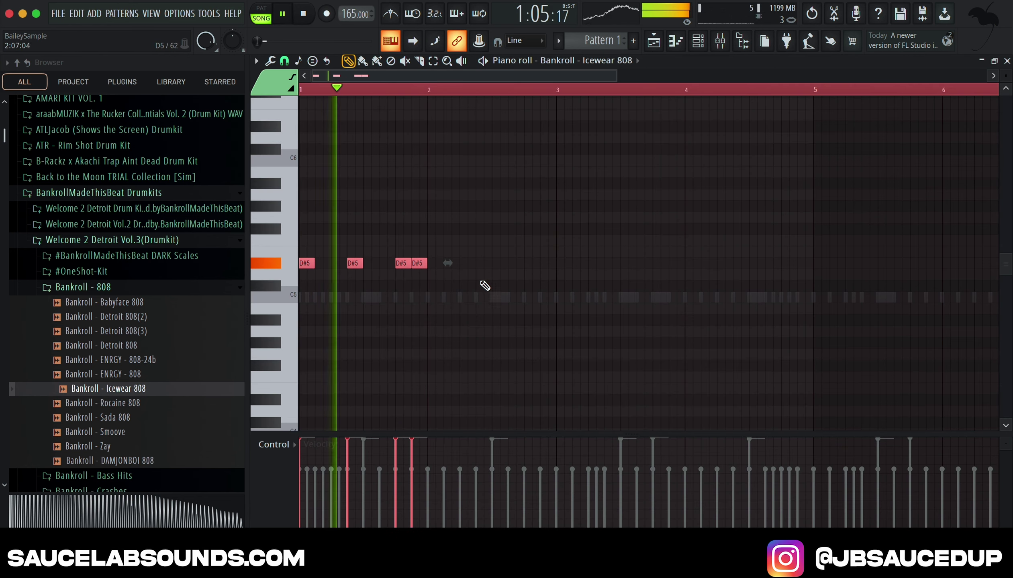
pyautogui.press('space')
pyautogui.press('space')
pyautogui.hotkey('shift', 'Up')
pyautogui.press('space')
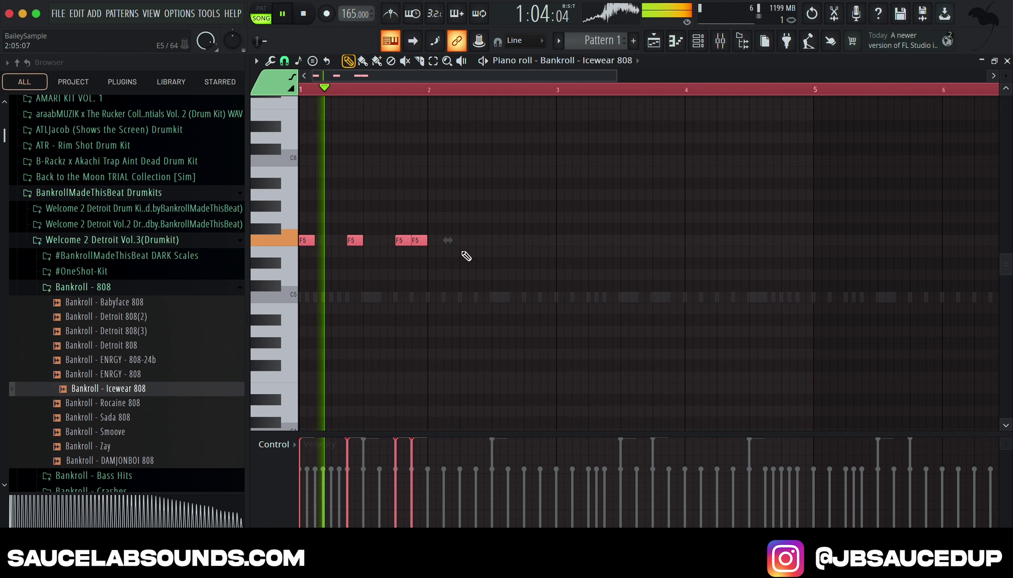
# Step: Add two F5 notes to the 808 in bar 2, the first on step 5, and select all the notes
pyautogui.click(482, 241)
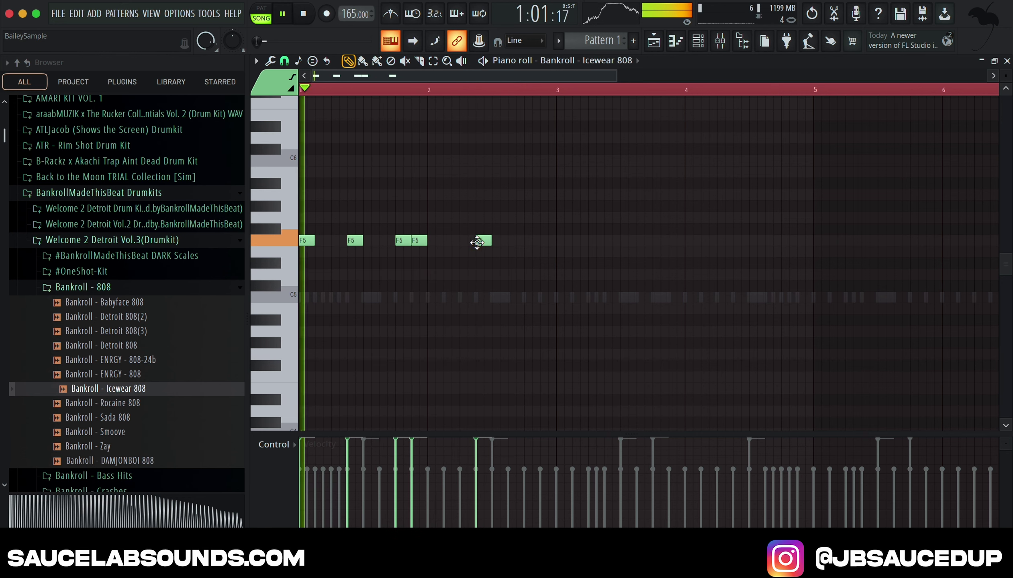
pyautogui.moveTo(482, 241); pyautogui.dragTo(464, 241)
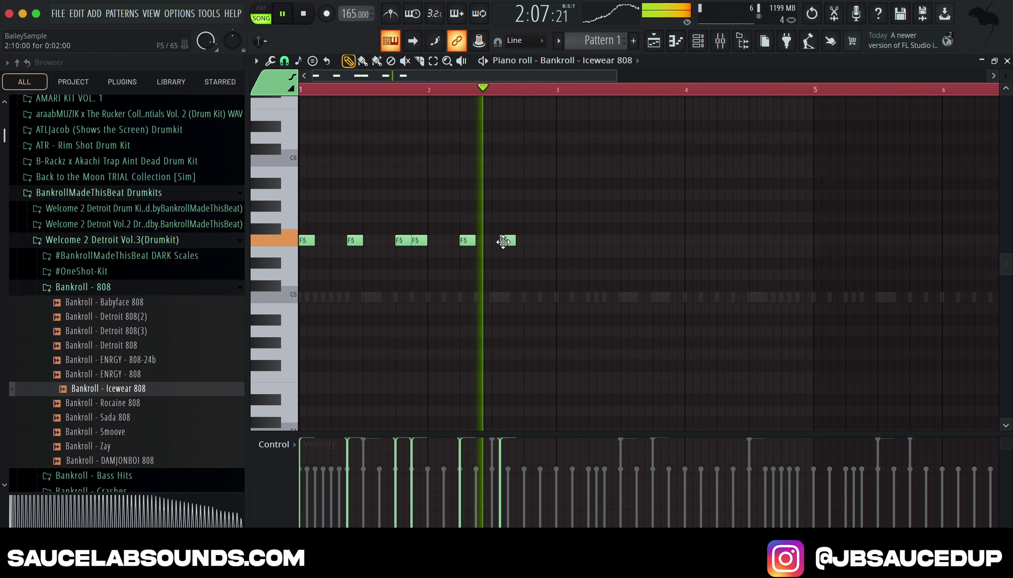
pyautogui.click(507, 241)
pyautogui.press('space')
pyautogui.hotkey('ctrl', 'a')
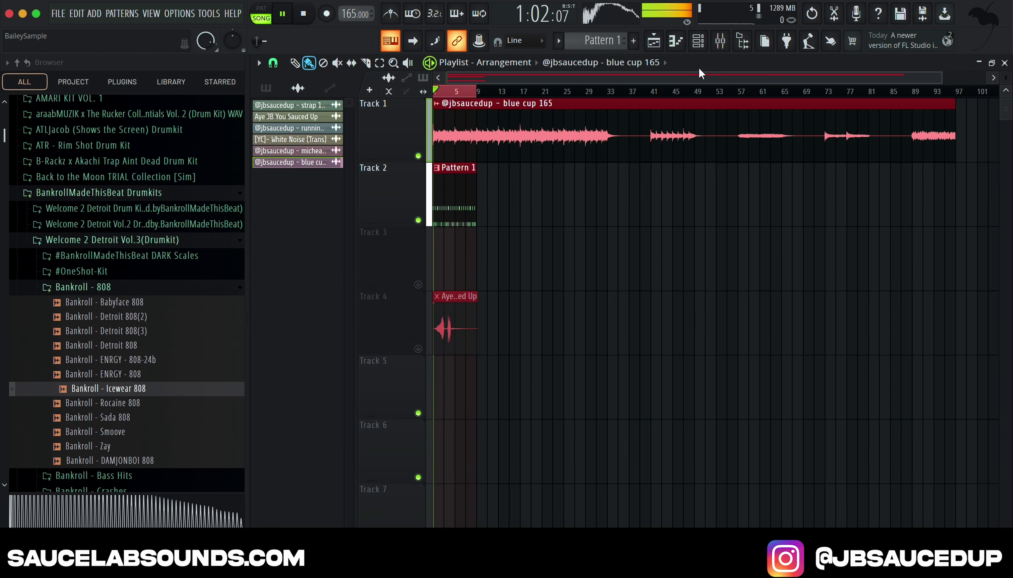
# Step: Show the Unsorted channels, open the Icewear 808 in the piano roll and add a B4 note on step 15 of bar 4
pyautogui.click(697, 40)
pyautogui.click(437, 354)
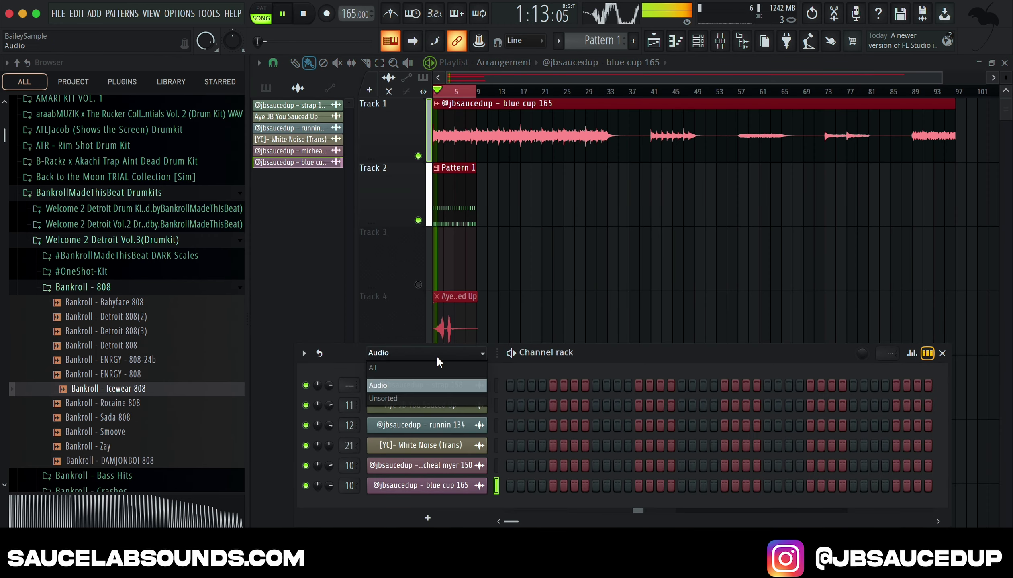
pyautogui.click(437, 398)
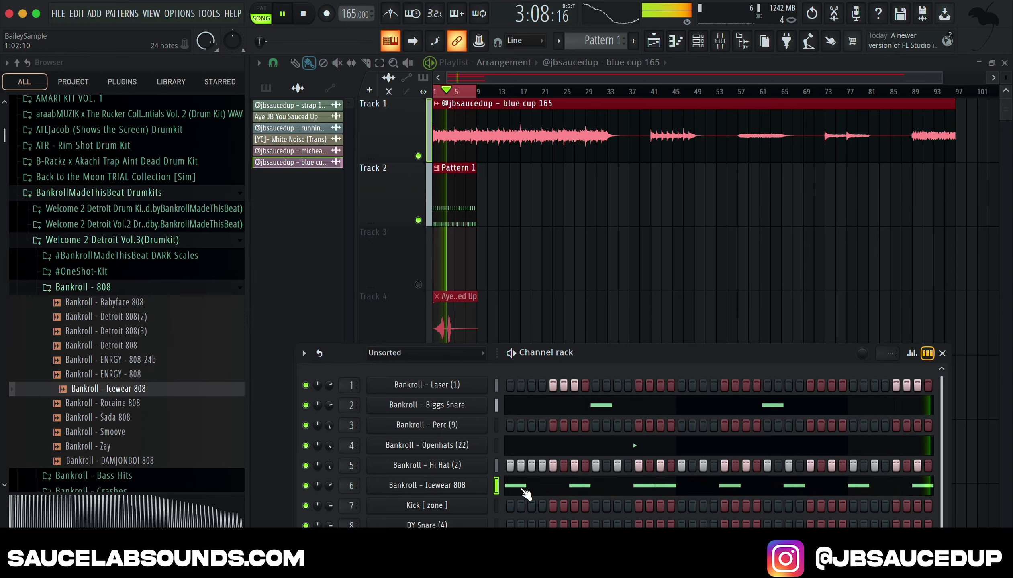
pyautogui.click(509, 485)
pyautogui.click(802, 309)
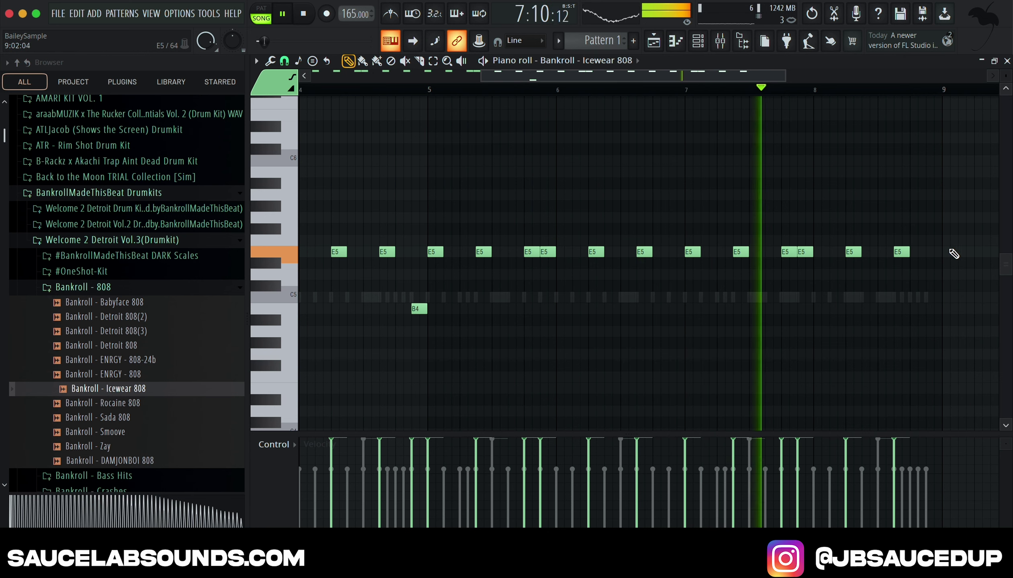
# Step: Add 808 notes at B5 on steps 13 and 15 of bar 8 and at B4 on step 13 of bar 4, and close the piano roll
pyautogui.click(910, 171)
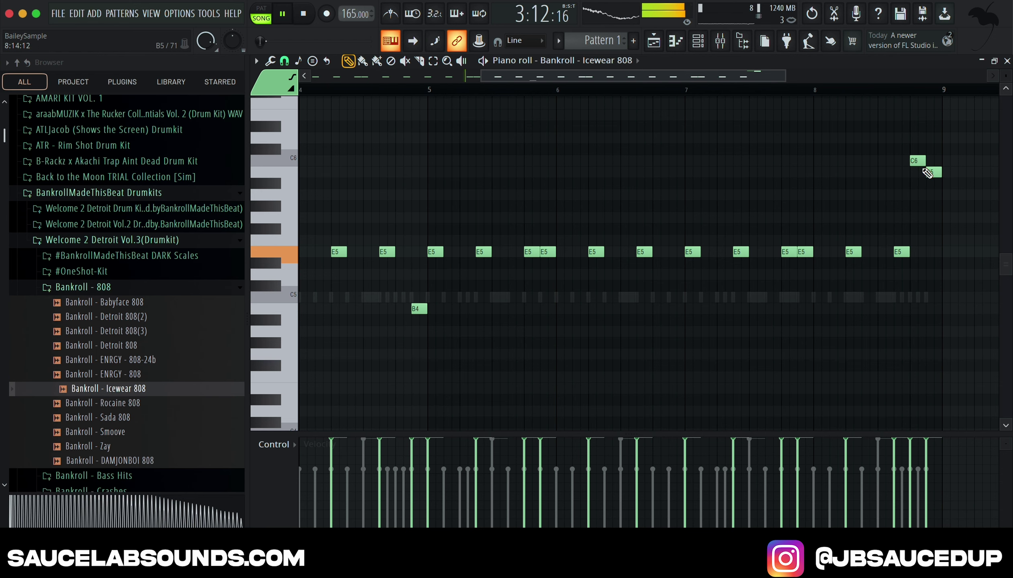
pyautogui.scroll(-3, 922, 163)
pyautogui.hscroll(-3, 923, 163)
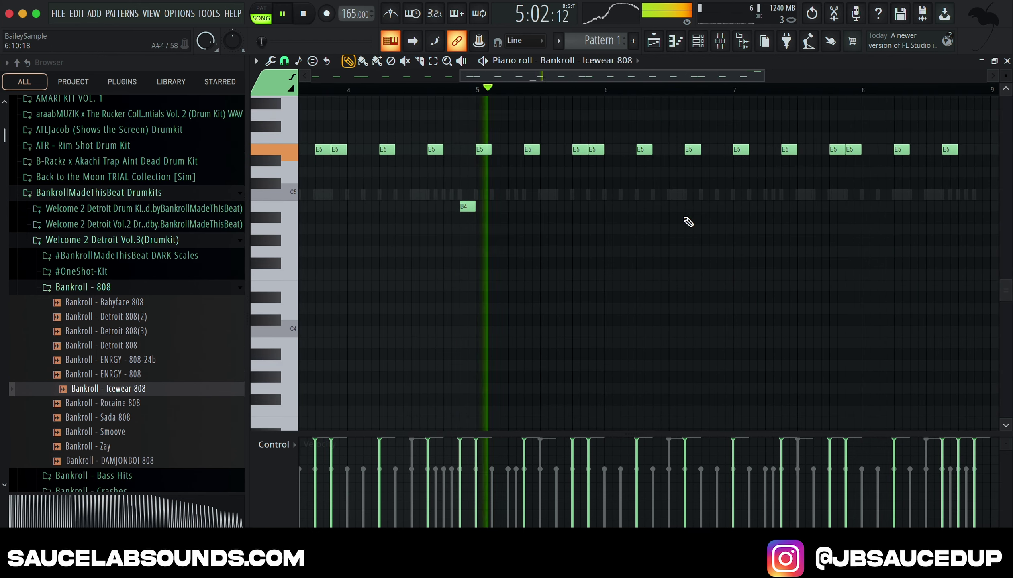
pyautogui.scroll(1, 685, 219)
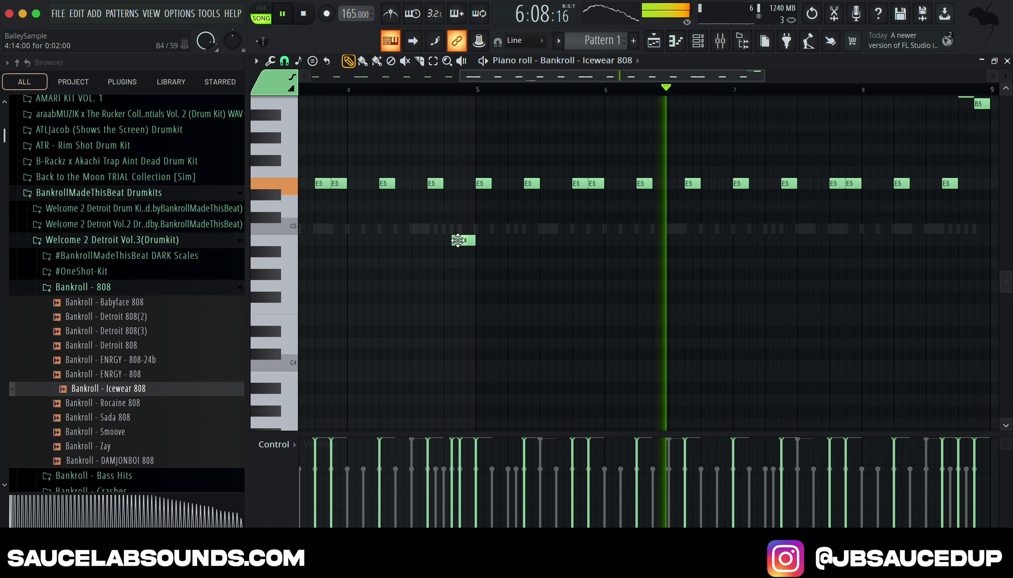
pyautogui.click(449, 240)
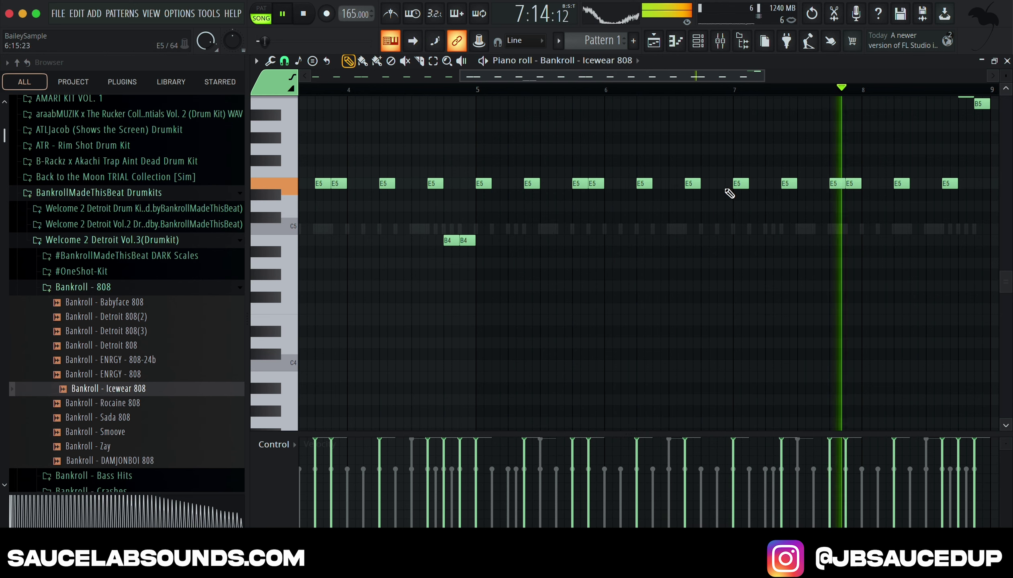
pyautogui.scroll(3, 832, 219)
pyautogui.hscroll(3, 833, 220)
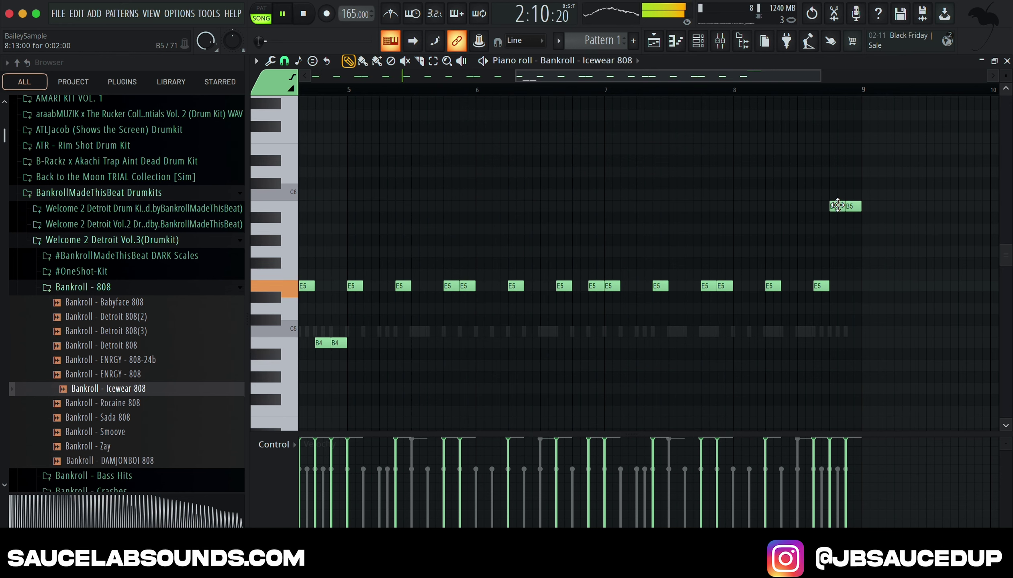
pyautogui.click(1007, 60)
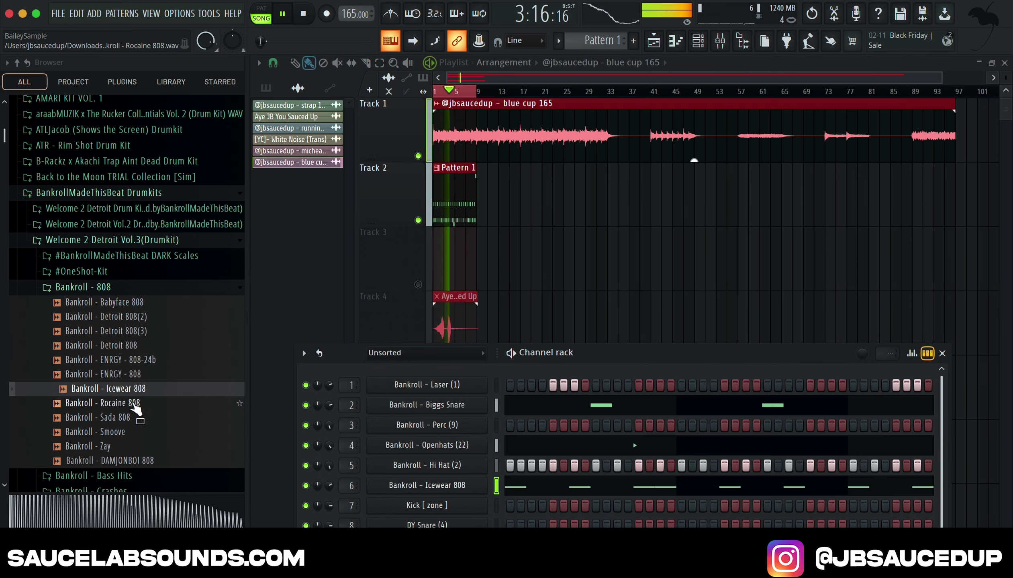
# Step: Stop playback, collapse the 808, OpenHats and Percs folders, and audition snares down to Hard Snare (1) in Bankroll - Snare
pyautogui.click(109, 293)
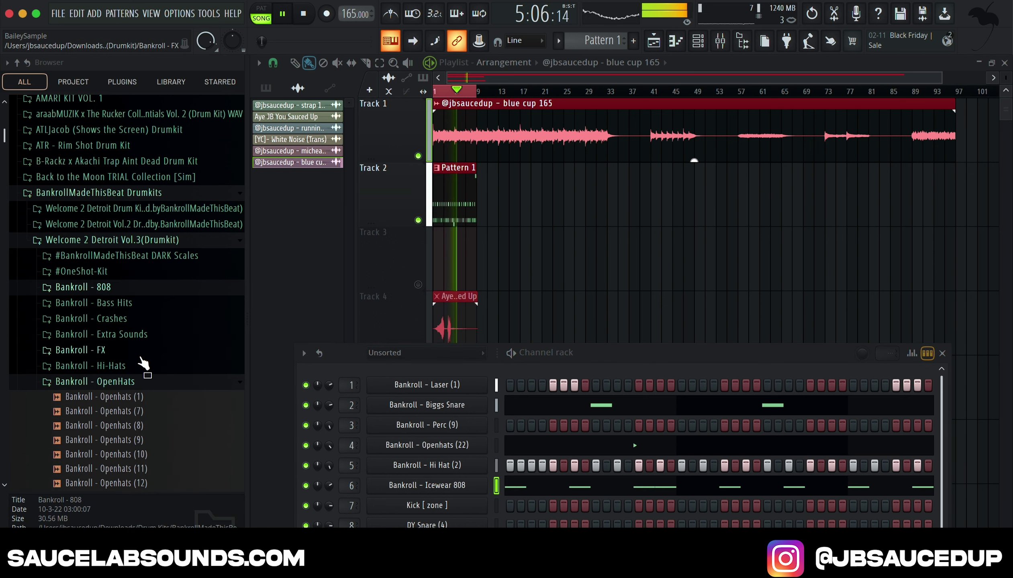
pyautogui.press('space')
pyautogui.click(144, 389)
pyautogui.click(143, 399)
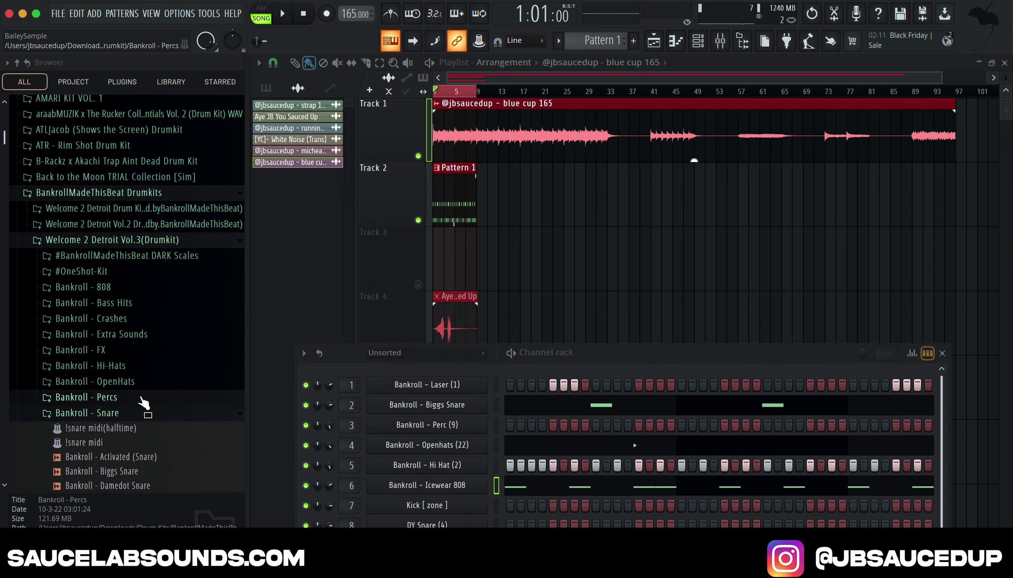
pyautogui.click(148, 472)
pyautogui.scroll(-3, 148, 463)
pyautogui.click(148, 429)
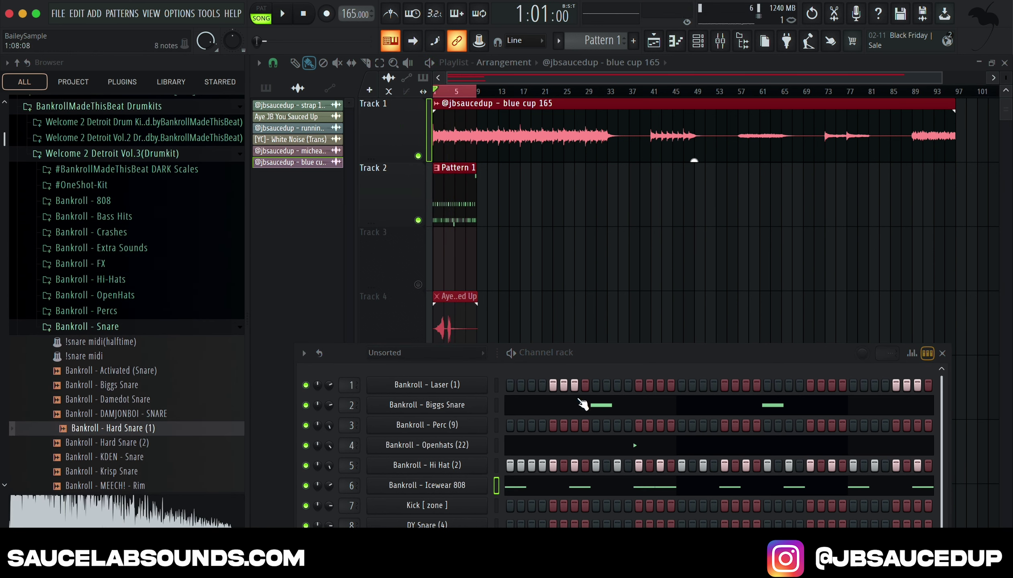
# Step: Add extra C5 Biggs Snare hits on step 3 of bars 4 and 8 in the piano roll and return to the playlist
pyautogui.click(545, 413)
pyautogui.press('space')
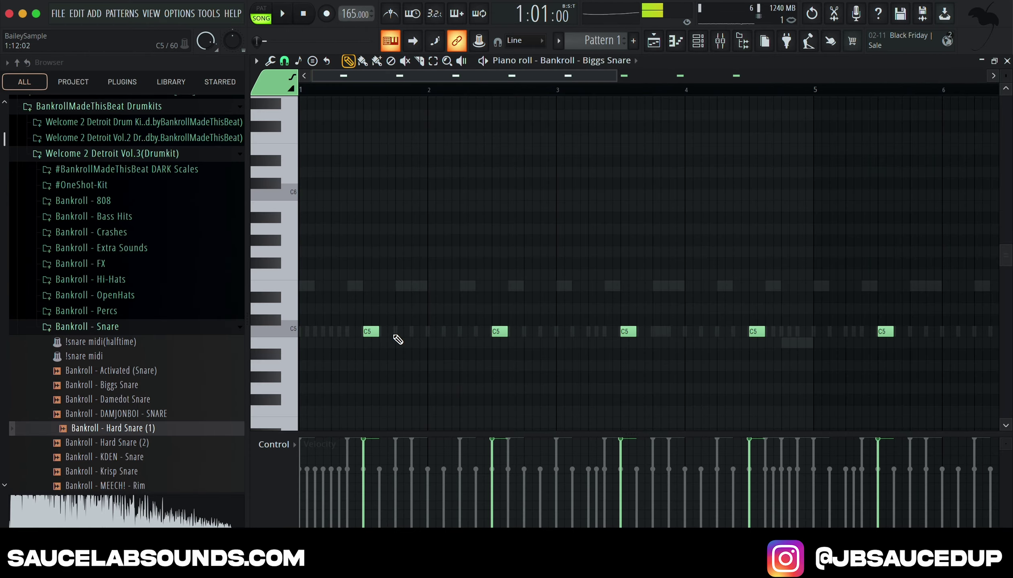
pyautogui.press('space')
pyautogui.click(447, 333)
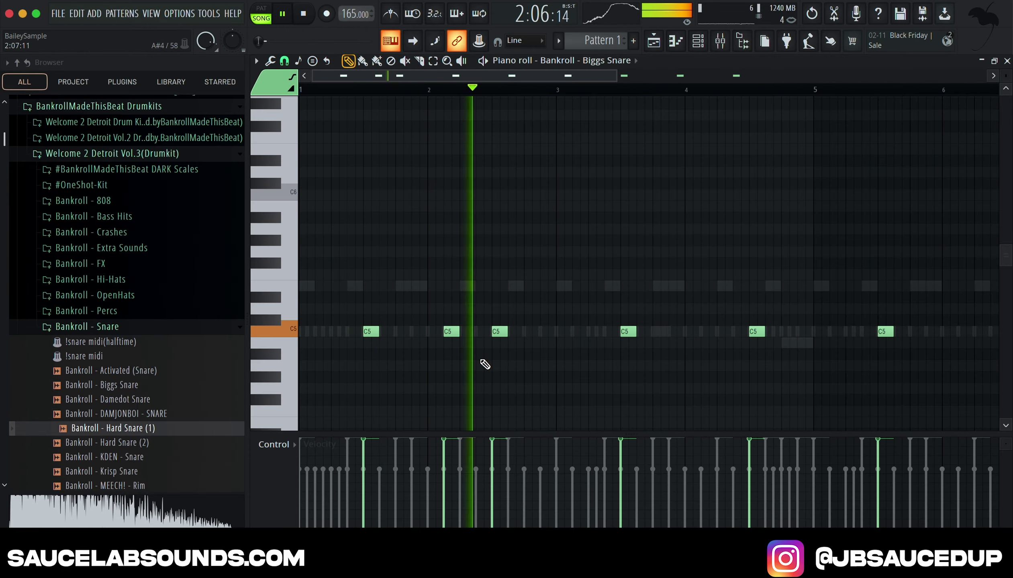
pyautogui.rightClick(454, 332)
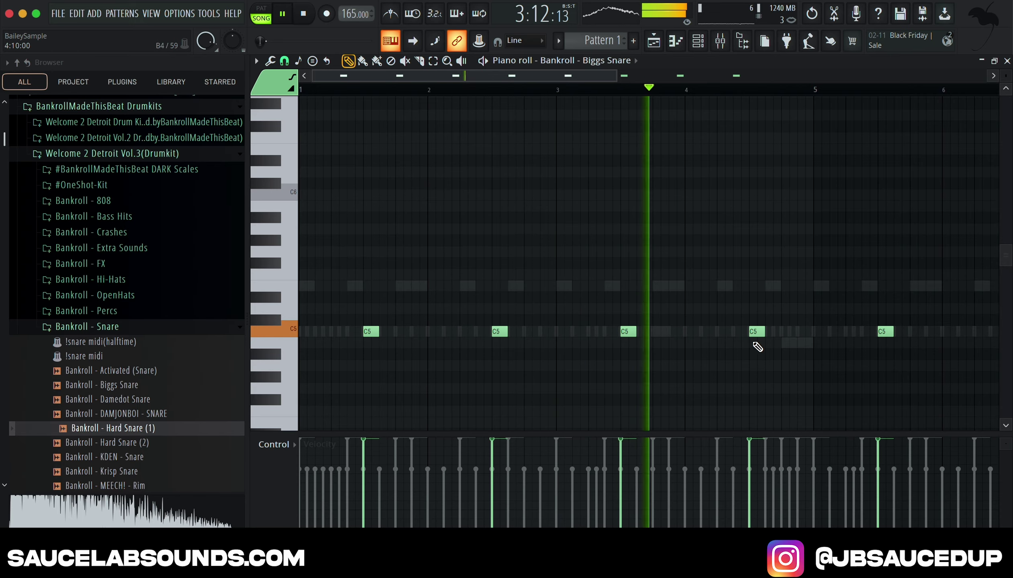
pyautogui.click(707, 332)
pyautogui.hscroll(4, 784, 351)
pyautogui.scroll(2, 784, 352)
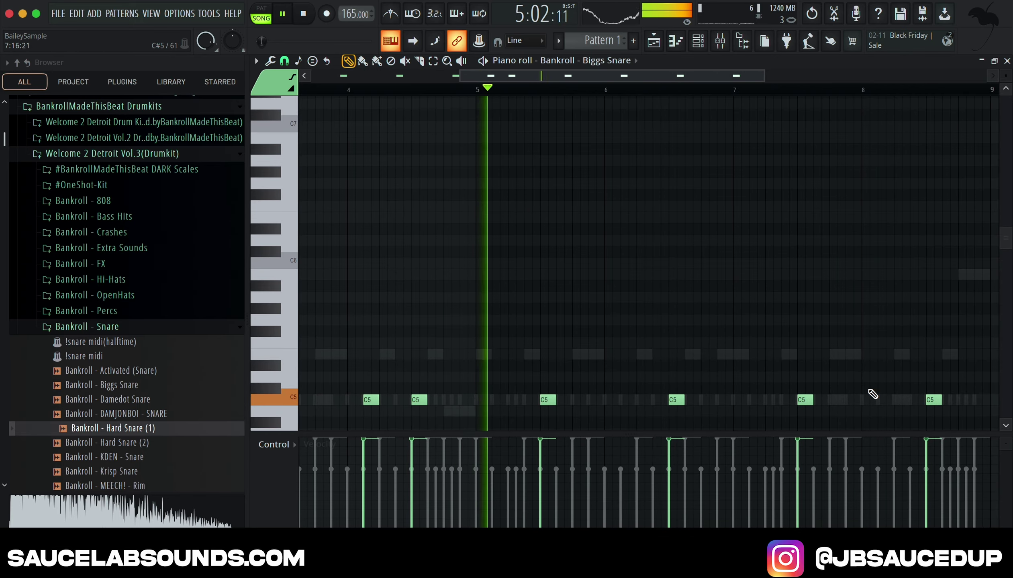
pyautogui.click(879, 402)
pyautogui.click(1007, 60)
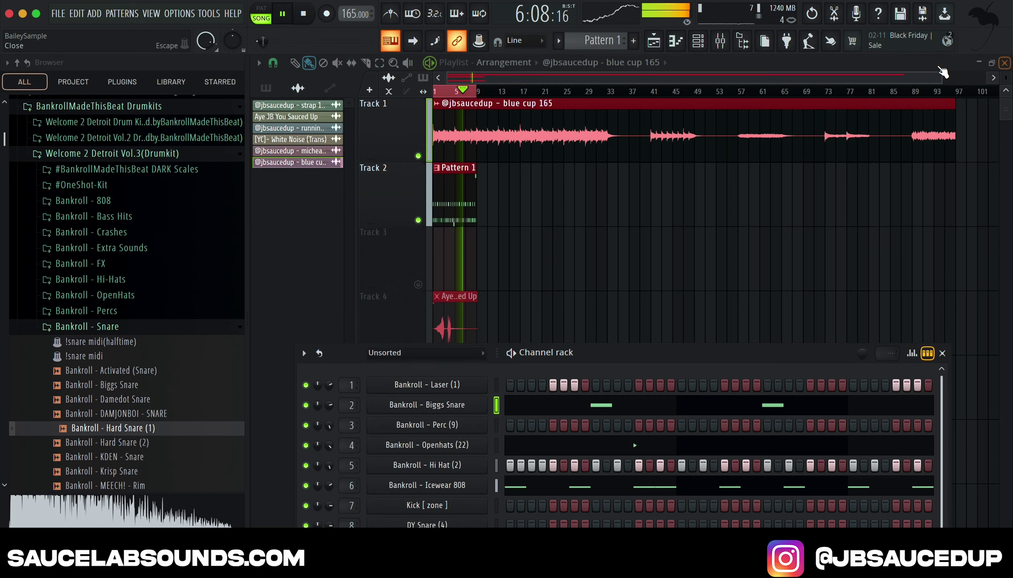
# Step: Review the Openhats (22) notes in the piano roll and audition Crash (2) through Crash (5) in the Bankroll - Crashes folder
pyautogui.click(554, 445)
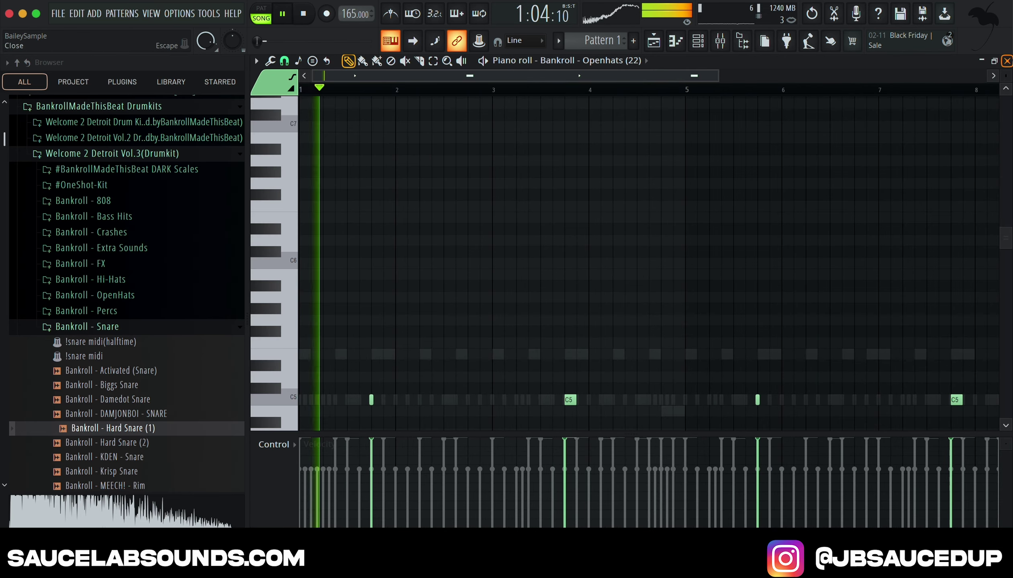
pyautogui.press('F7')
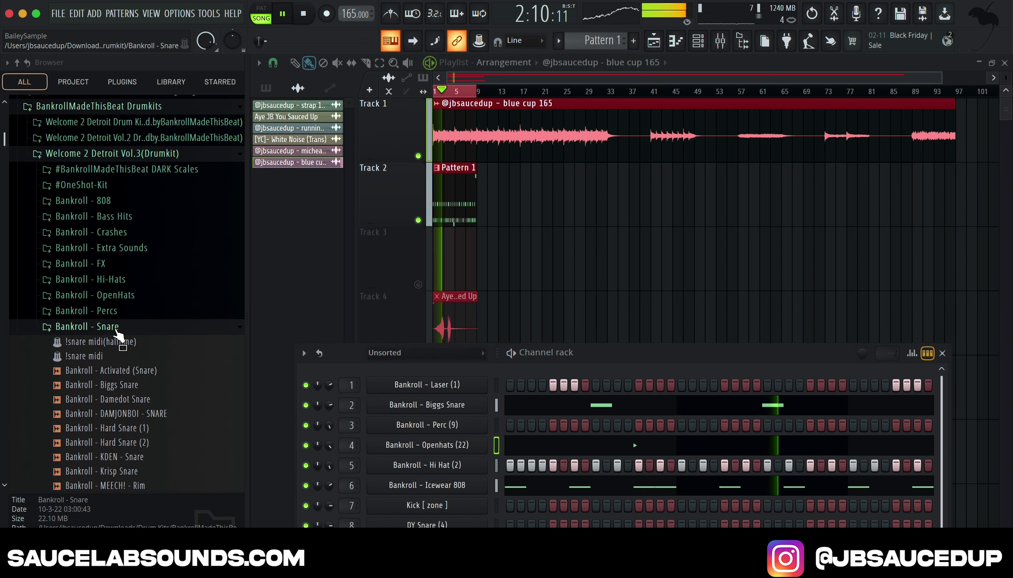
pyautogui.click(108, 327)
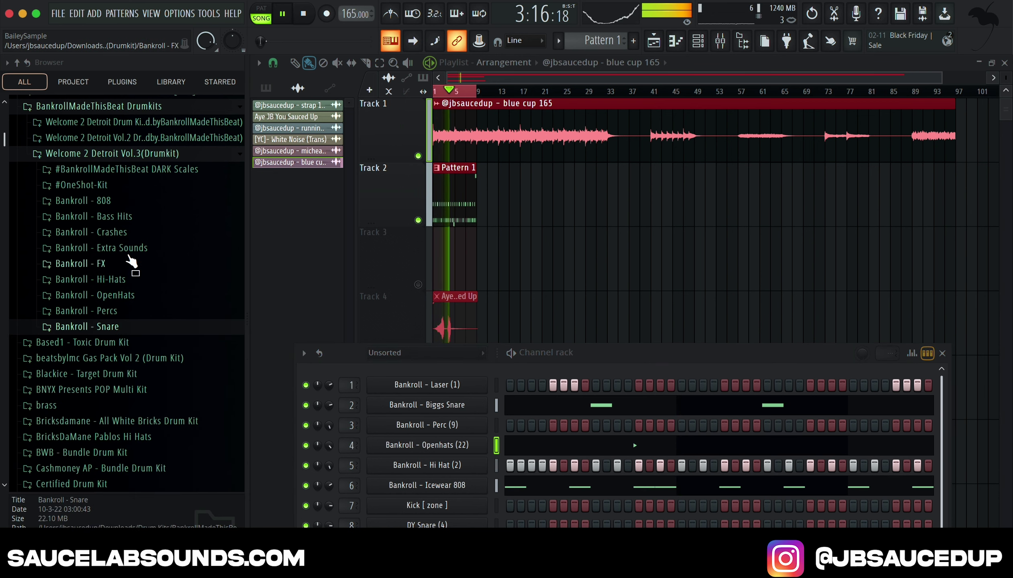
pyautogui.click(124, 233)
pyautogui.press('space')
pyautogui.click(143, 238)
pyautogui.click(136, 210)
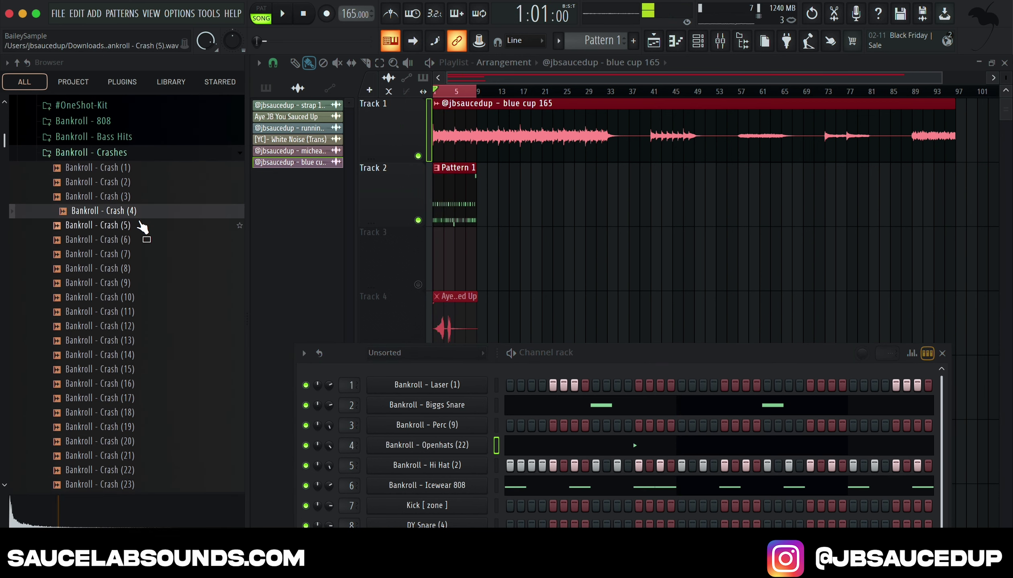
pyautogui.click(137, 225)
pyautogui.click(139, 197)
pyautogui.click(137, 182)
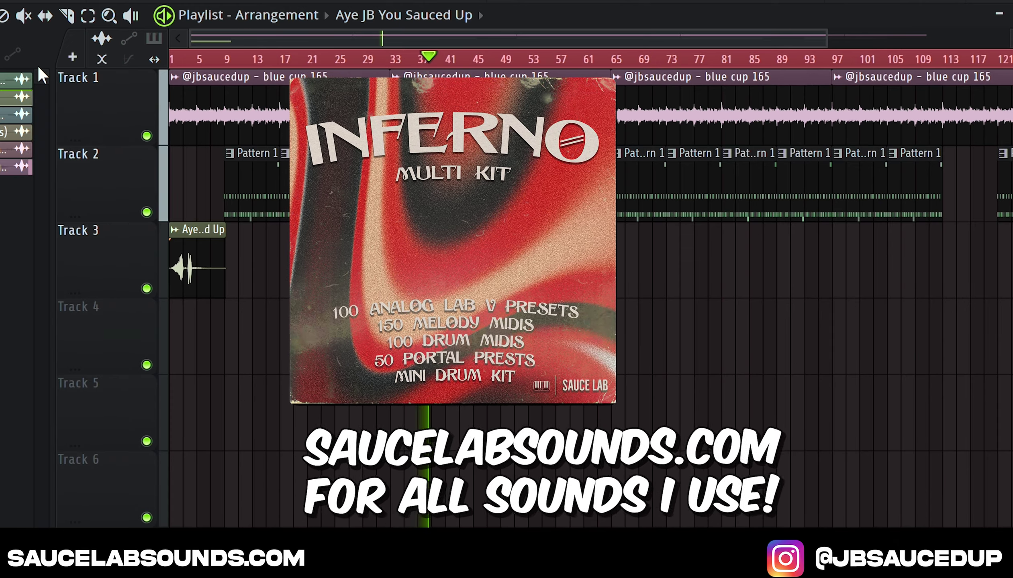
pyautogui.press('F5')
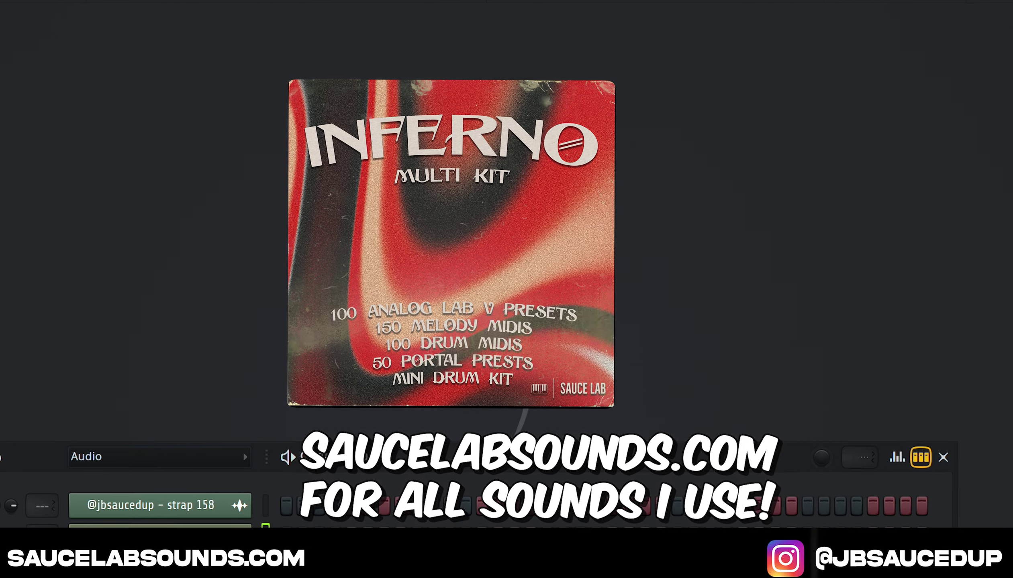
pyautogui.press('F6')
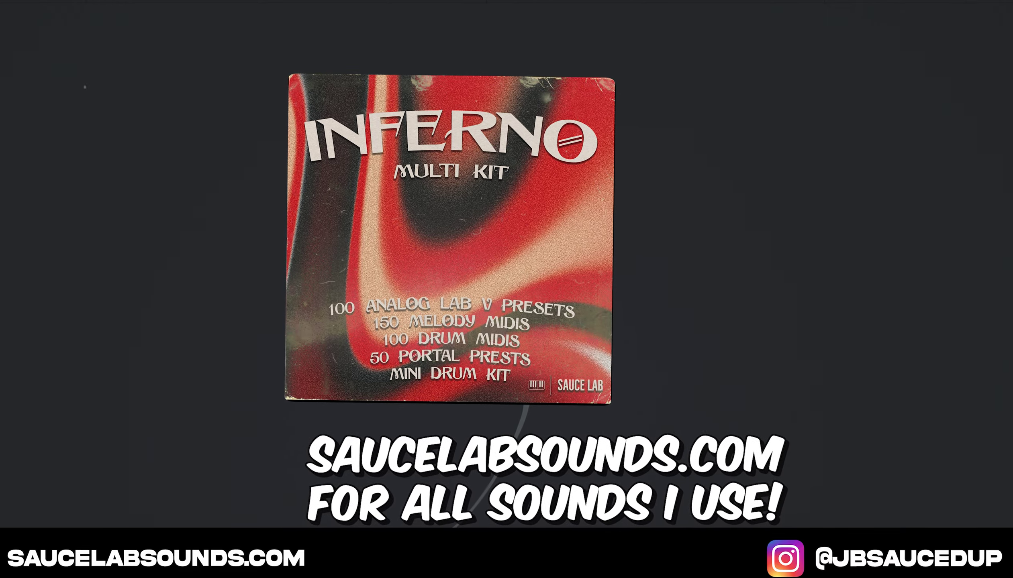
pyautogui.press('F5')
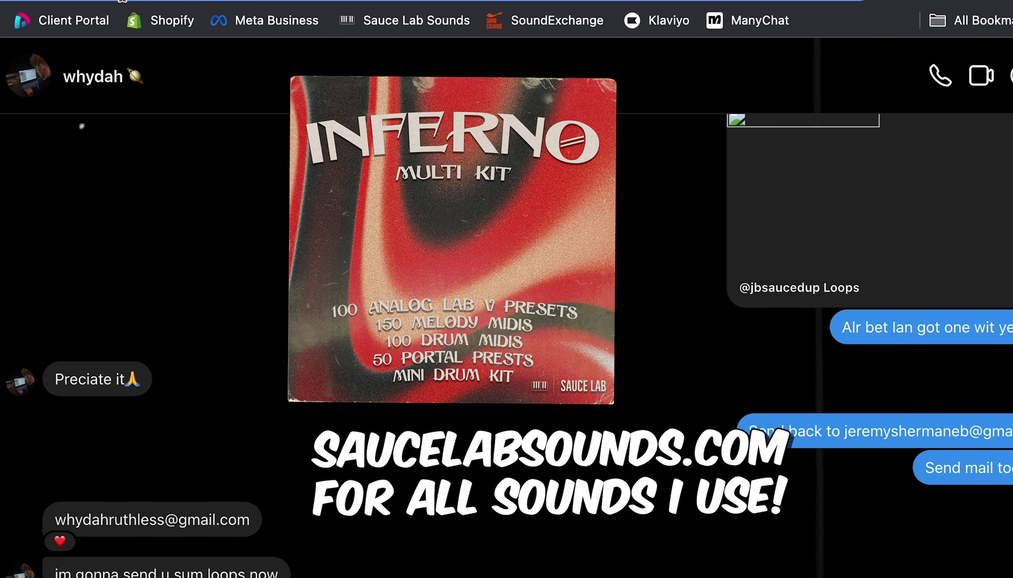
# Step: Switch to the web browser and run a web search
pyautogui.write('end')
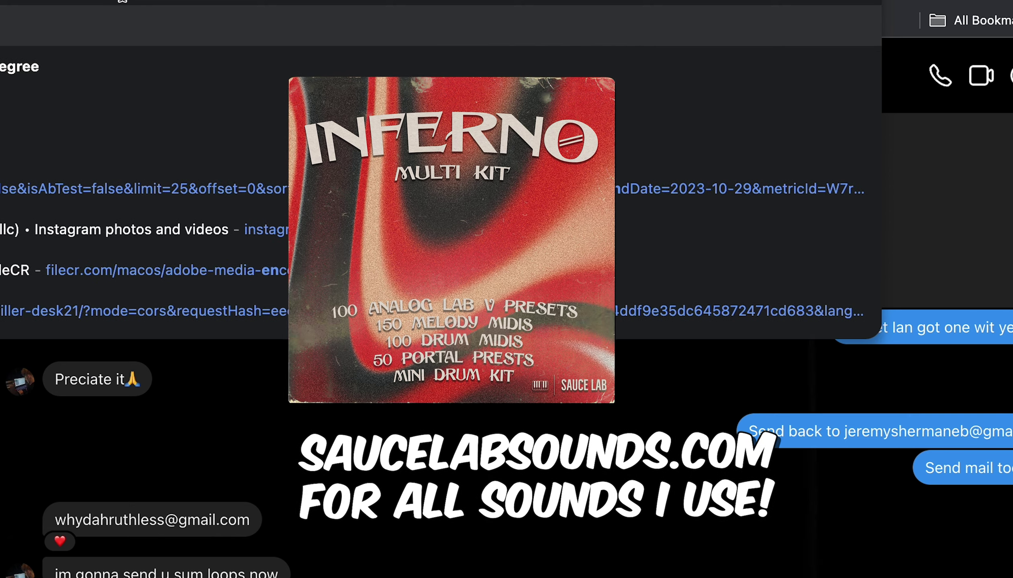
pyautogui.write('s')
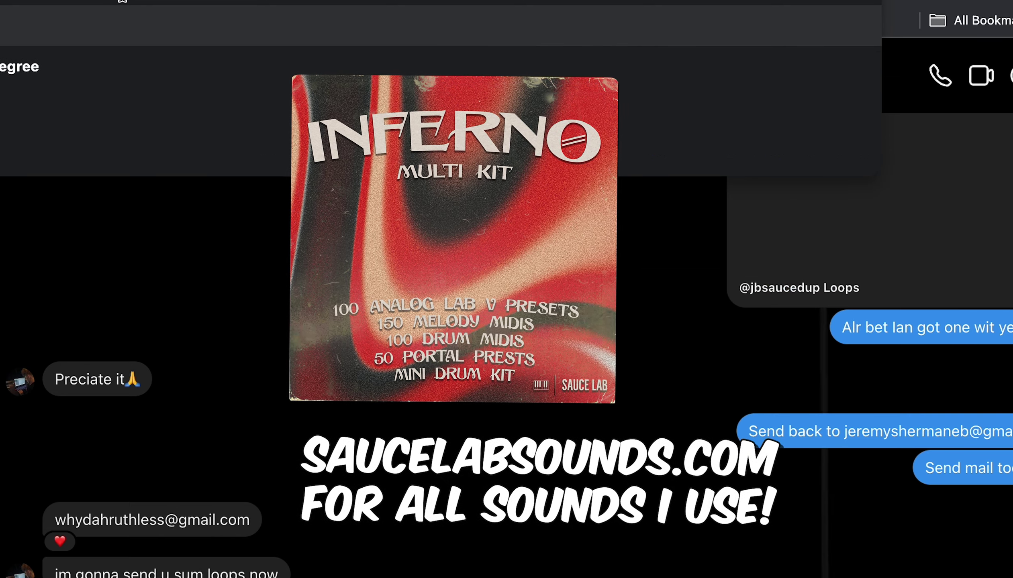
pyautogui.write('p')
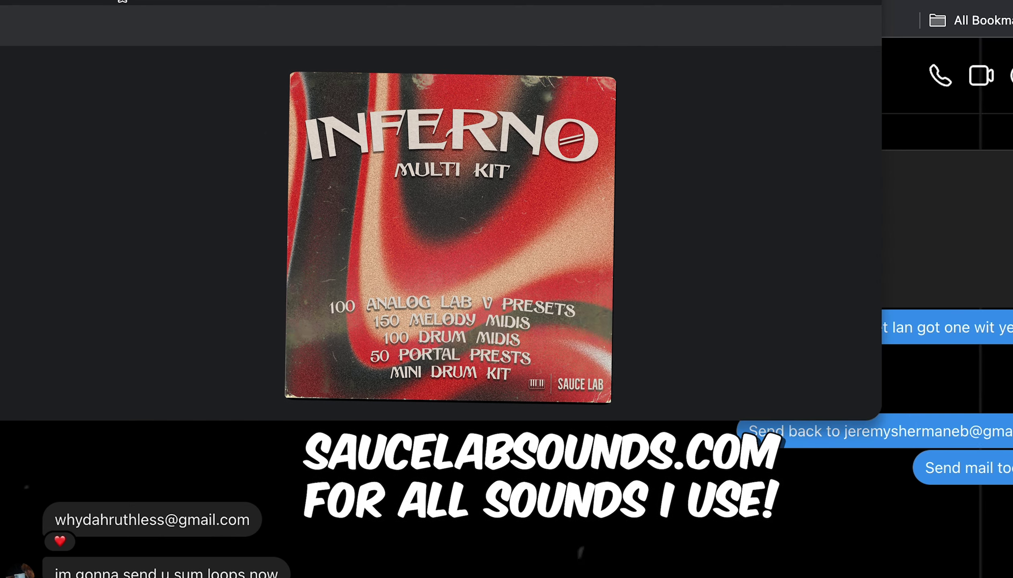
pyautogui.press('Return')
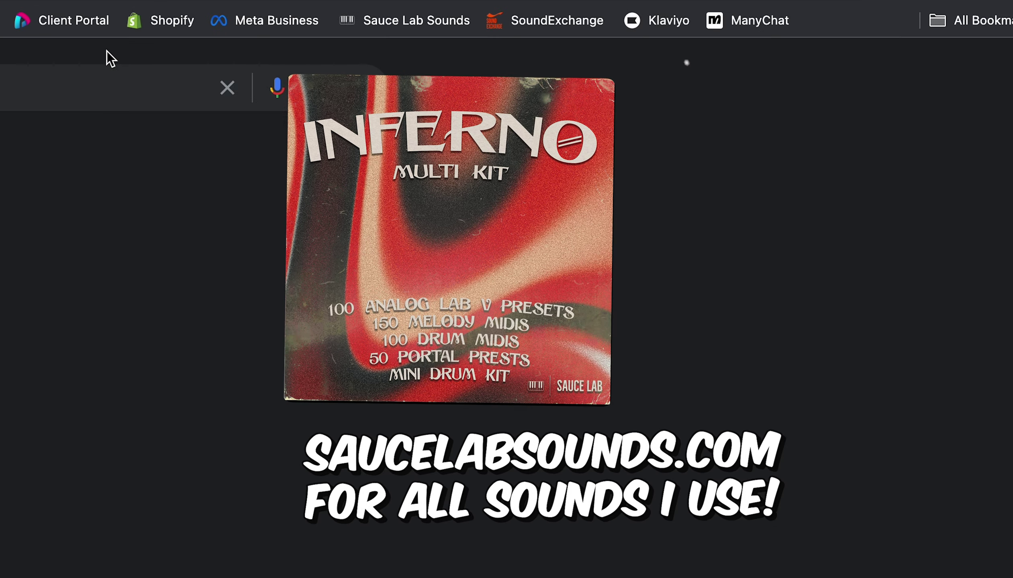